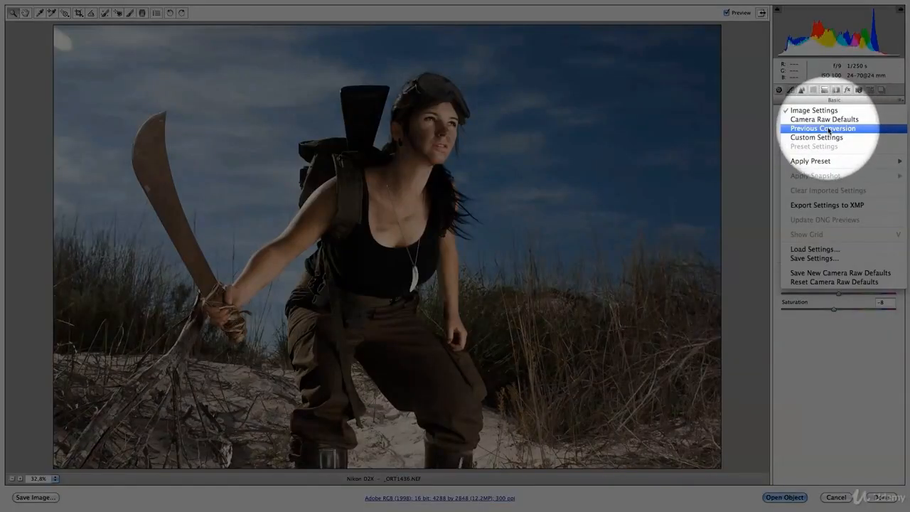
- Reset the raw image to Camera Raw Defaults and turn the sharpening amount all the way down
click(817, 120)
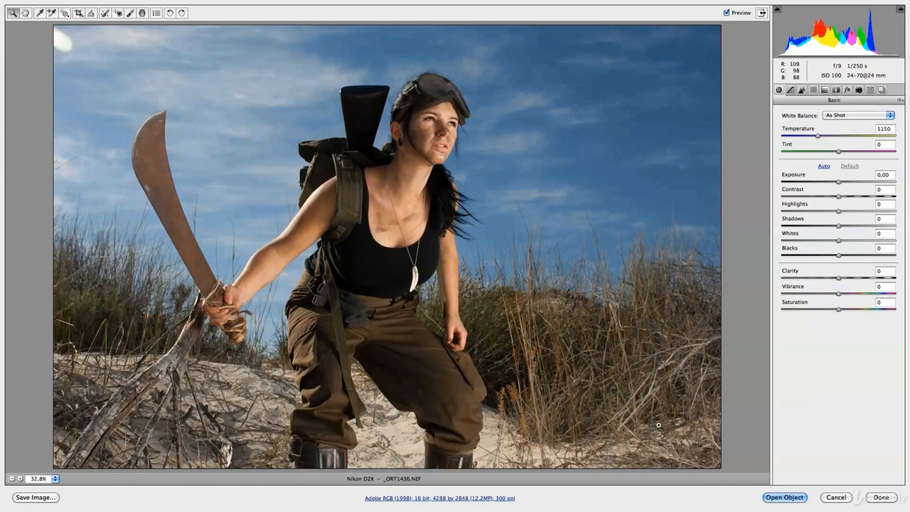
click(802, 90)
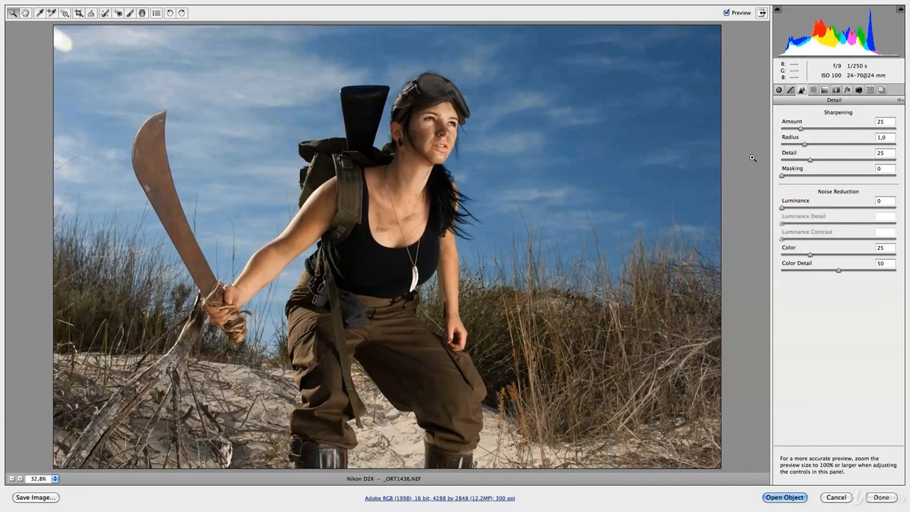
drag(802, 131, 782, 146)
- Set the raw image's Exposure to -0,15 and Highlights to +18 in the basic adjustments
click(780, 90)
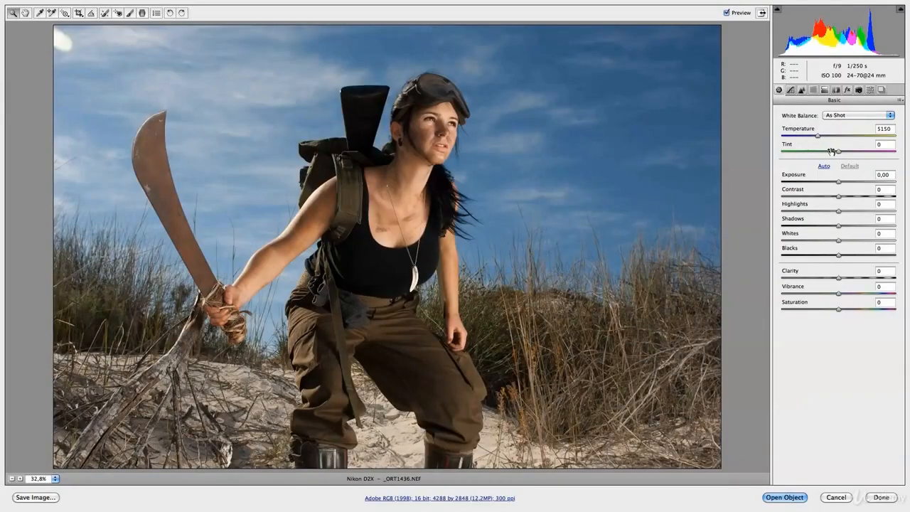
drag(838, 183, 836, 184)
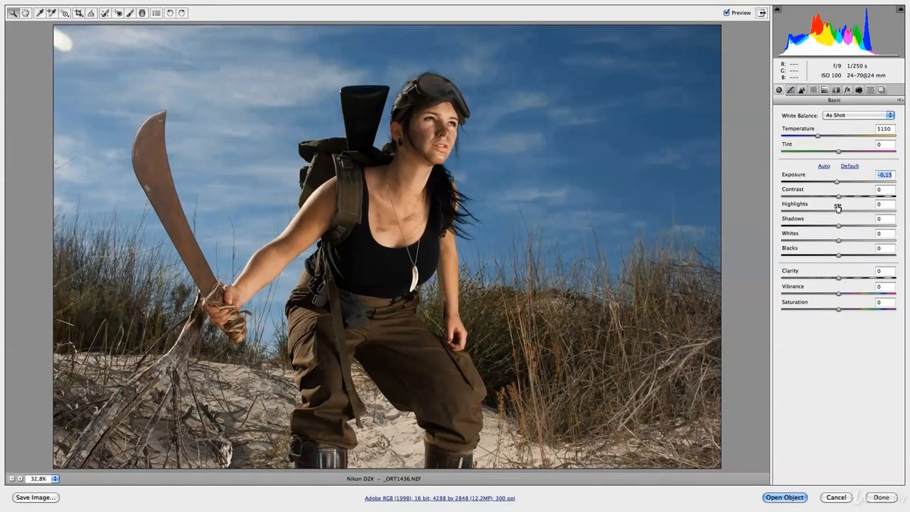
drag(838, 211, 848, 212)
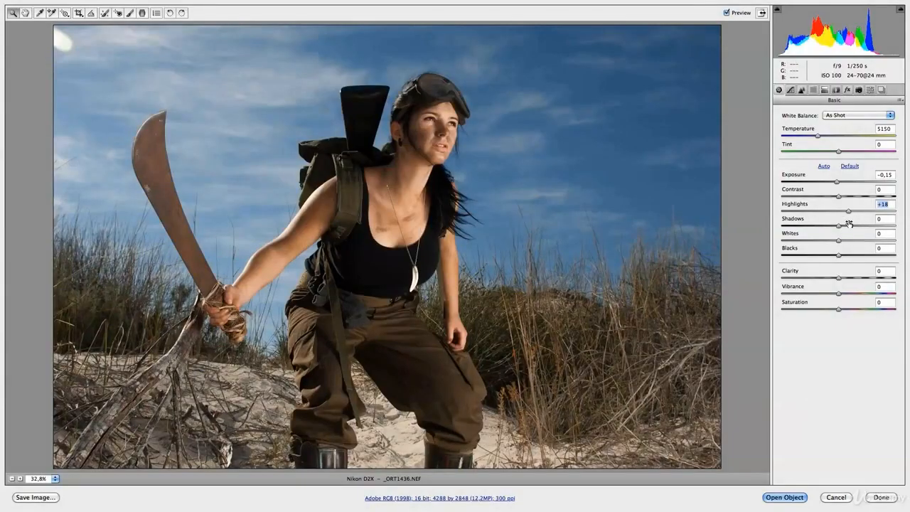
- Darken and mute the raw image with Shadows at -12, Blacks at -8 and Saturation at -11
drag(840, 226, 833, 227)
drag(830, 227, 832, 227)
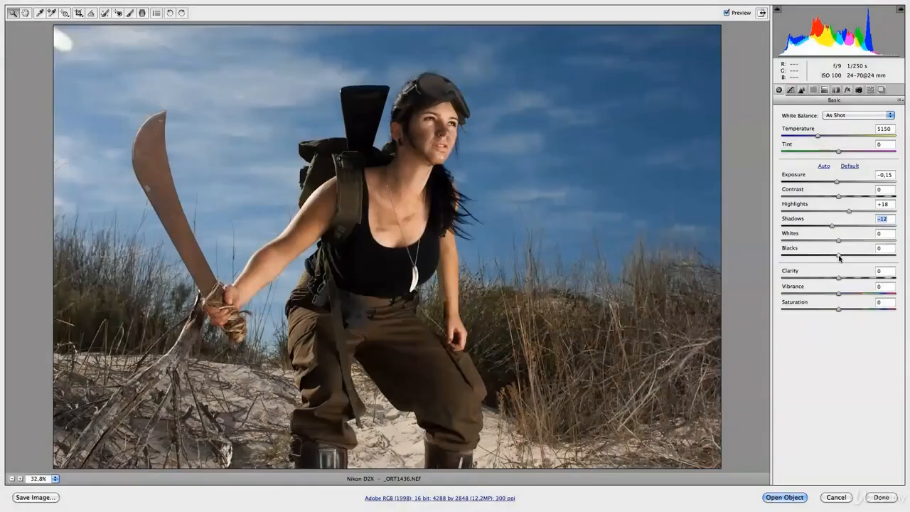
drag(840, 256, 835, 254)
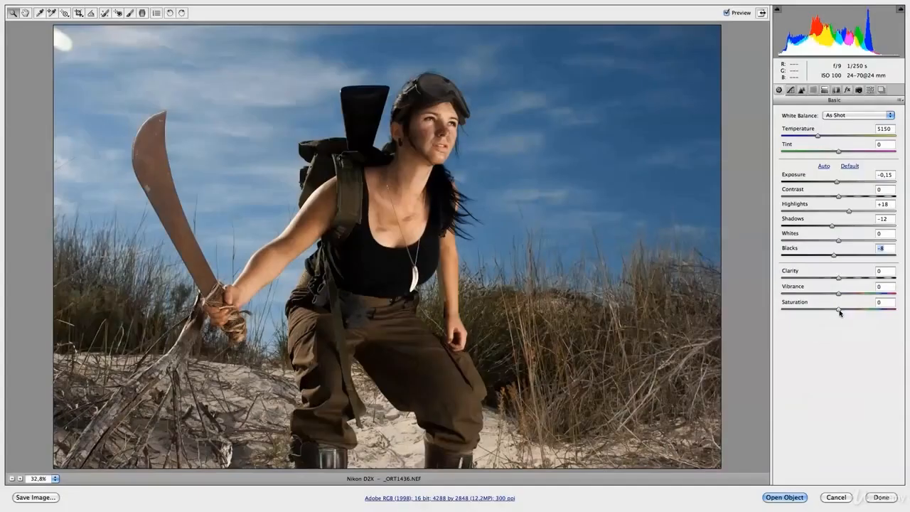
drag(839, 311, 833, 313)
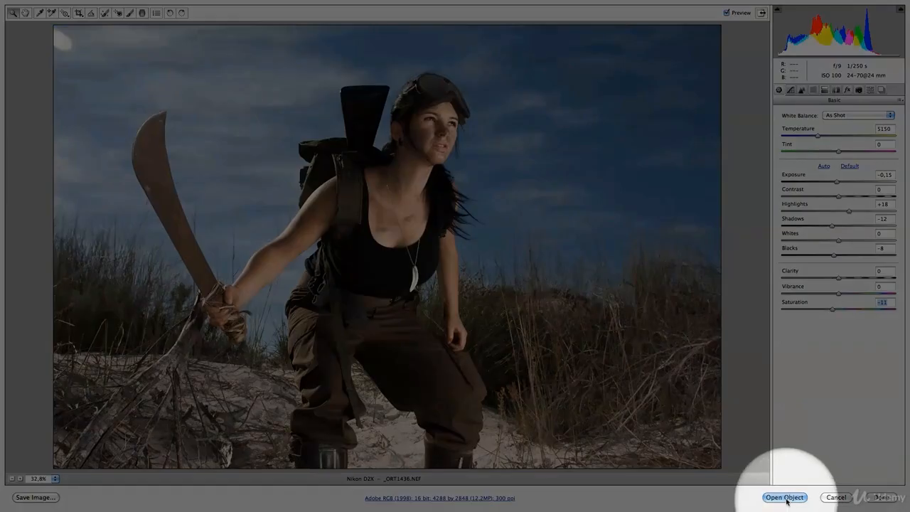
- Open the adjusted raw image in Photoshop as a smart object and show it in full screen mode with menu bar
click(785, 498)
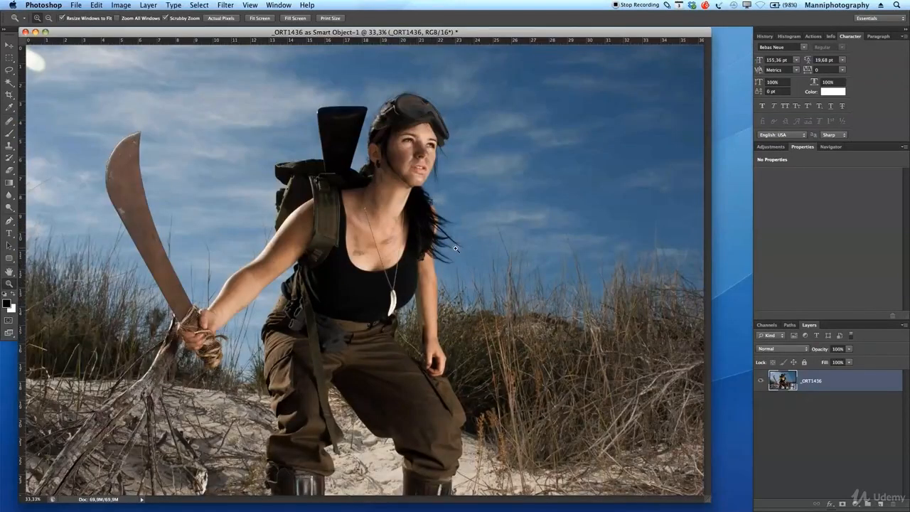
key(f)
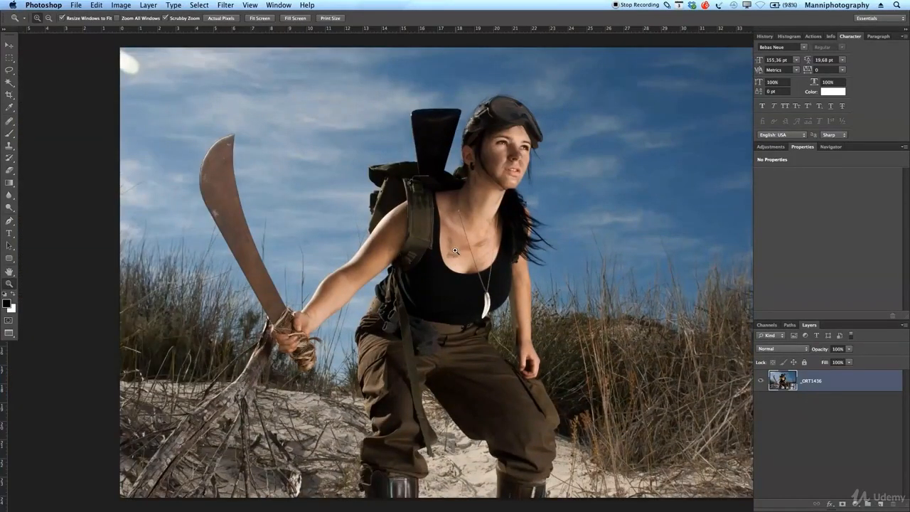
mouse_move(456, 246)
mouse_down()
mouse_move(407, 241)
mouse_move(455, 260)
mouse_up()
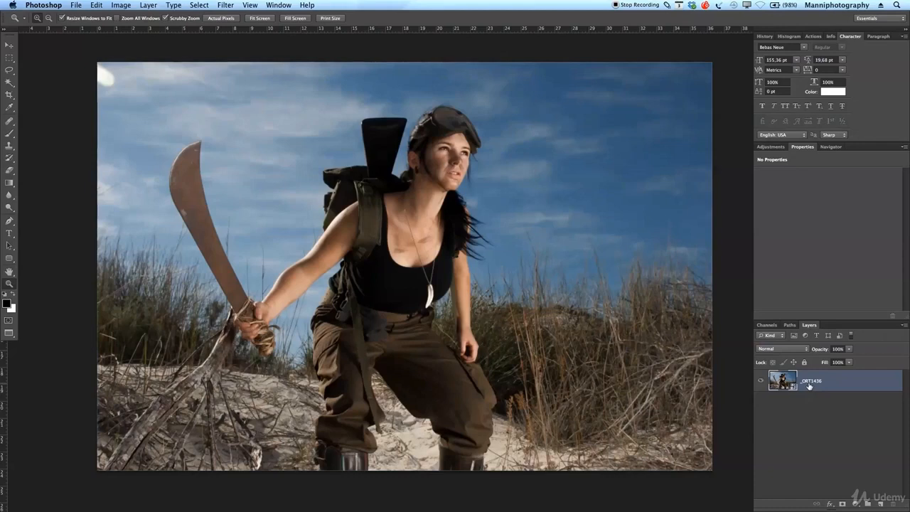
- Rename the photo's smart object layer to "Original" and rasterize it
double_click(811, 381)
key(BackSpace)
text(Original)
key(Return)
right_click(822, 385)
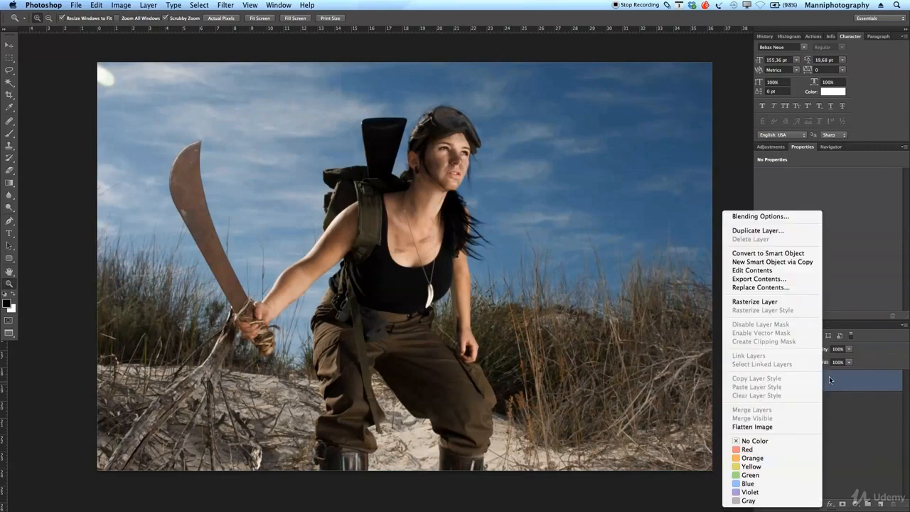
click(786, 303)
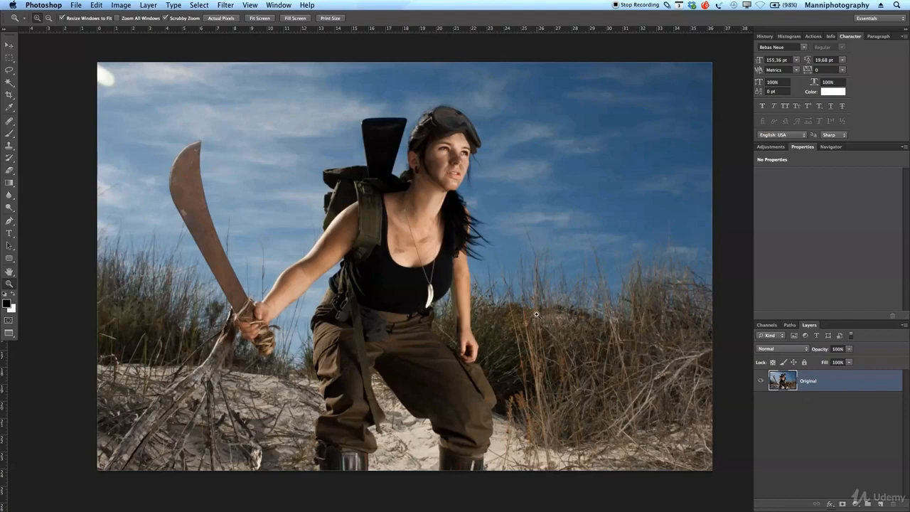
- Crop the photo to a wide panoramic format by trimming some sky above the head and the ground below the thighs
click(9, 94)
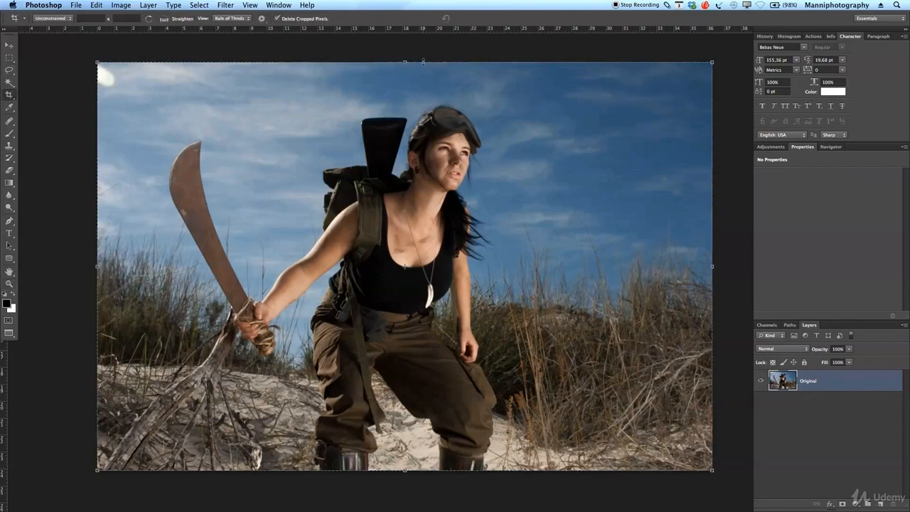
drag(404, 62, 406, 93)
drag(403, 474, 405, 389)
drag(405, 93, 405, 94)
drag(404, 393, 405, 396)
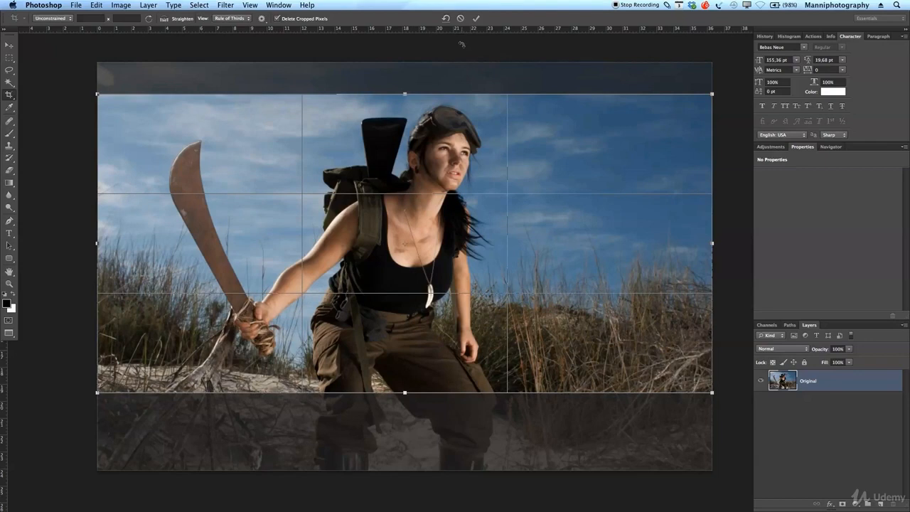
click(476, 18)
drag(505, 136, 440, 140)
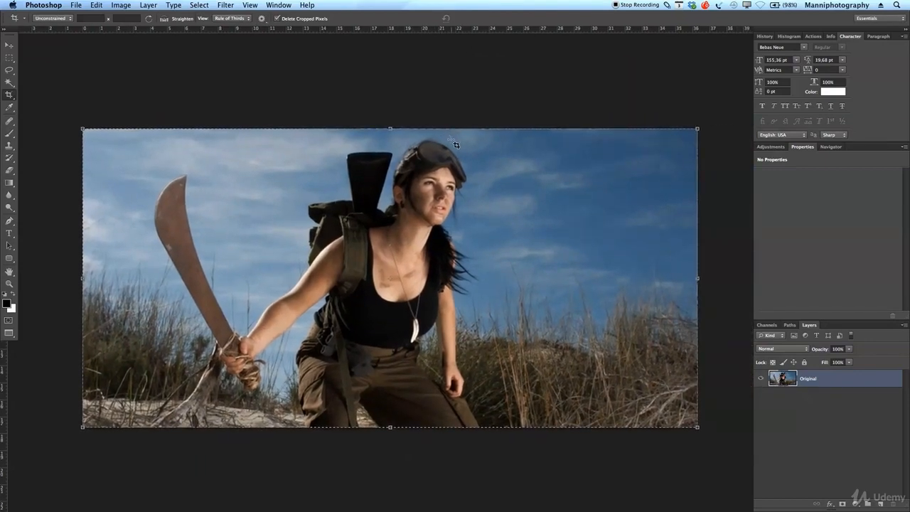
key(v)
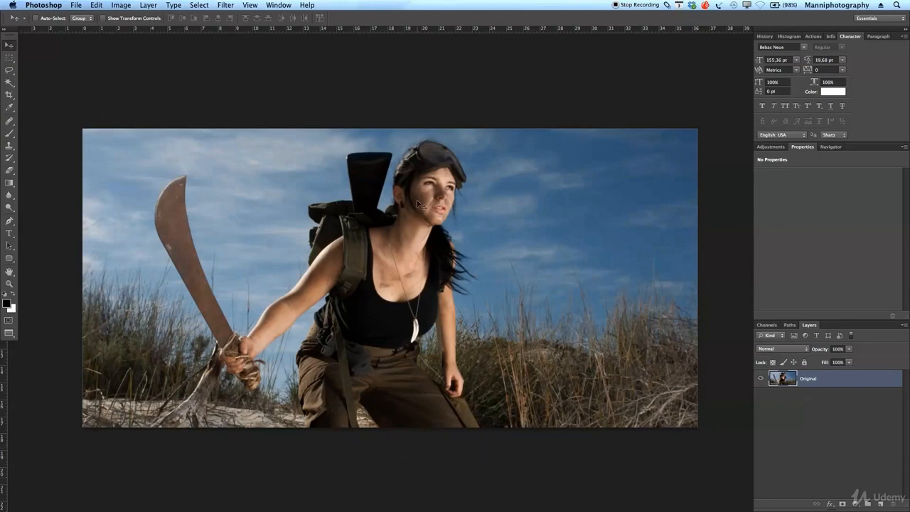
- Remove the small mole on the woman's cheek with the Healing Brush at size 10
key(z)
drag(429, 190, 471, 234)
drag(396, 237, 420, 253)
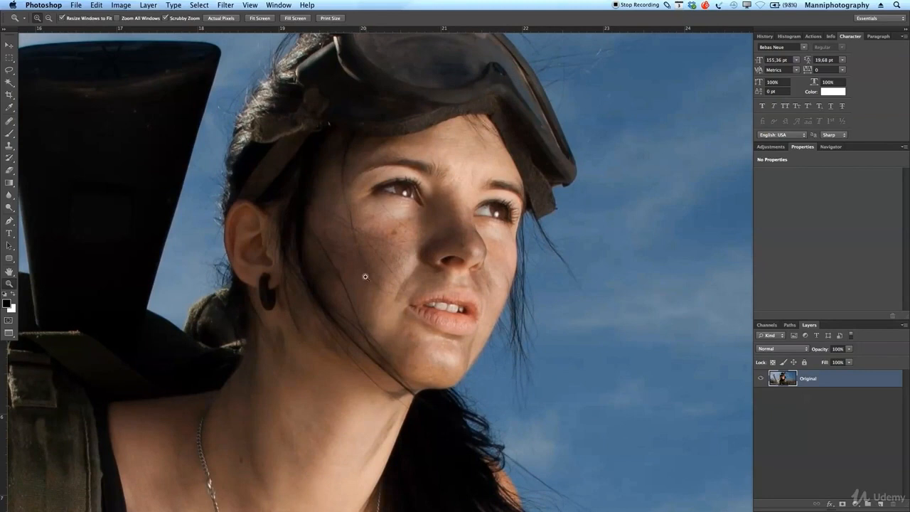
drag(356, 425, 418, 196)
drag(409, 359, 398, 419)
drag(408, 186, 389, 371)
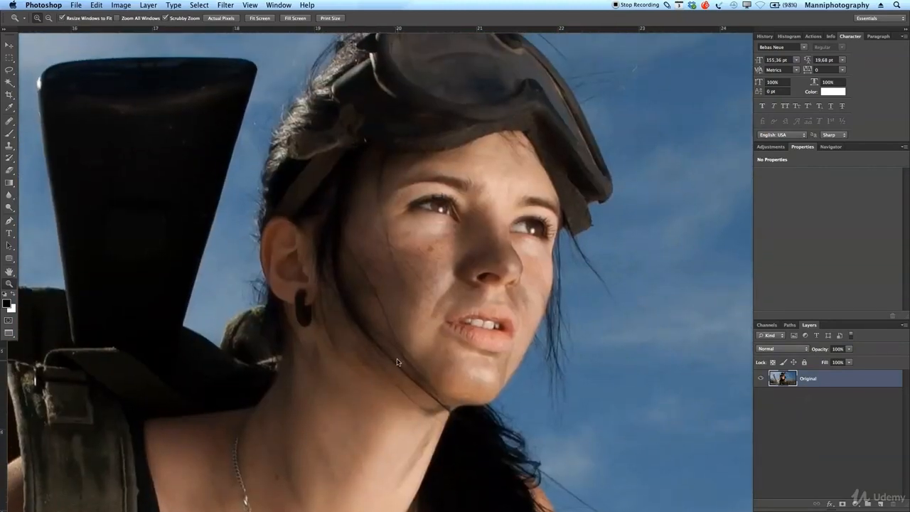
click(11, 133)
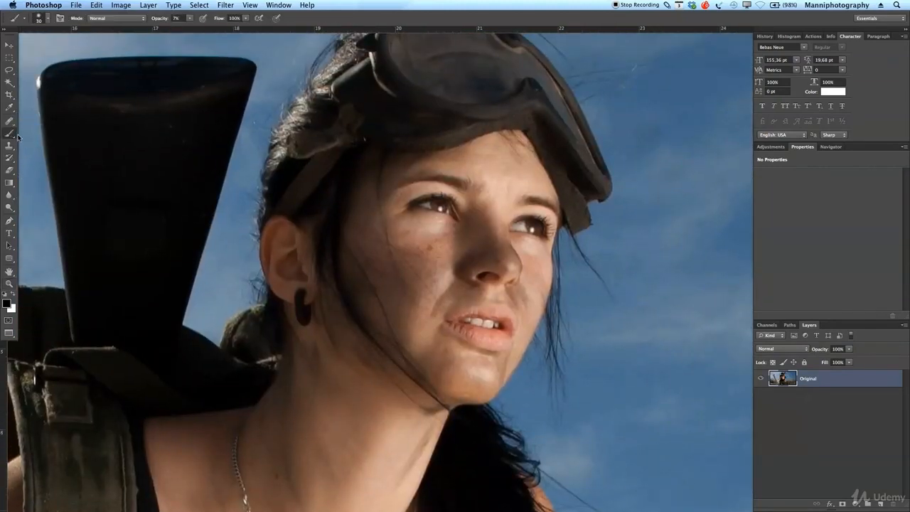
click(11, 134)
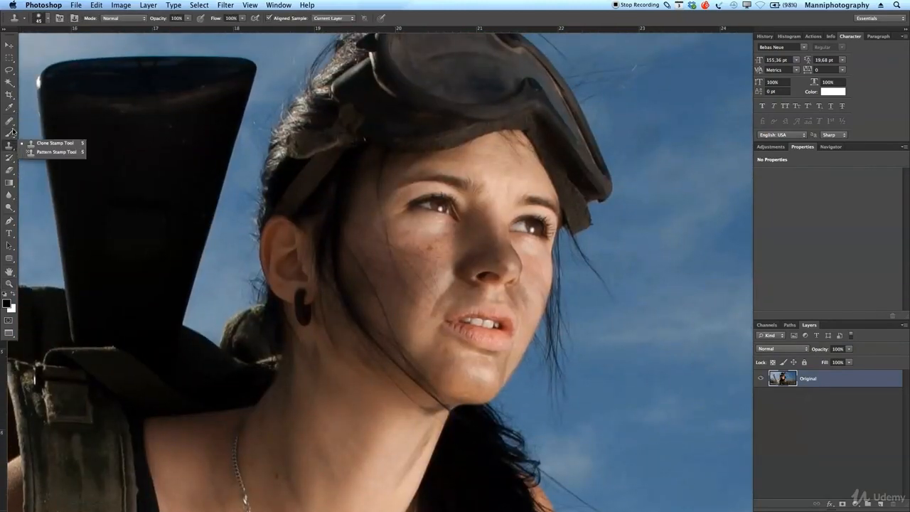
click(11, 121)
click(44, 127)
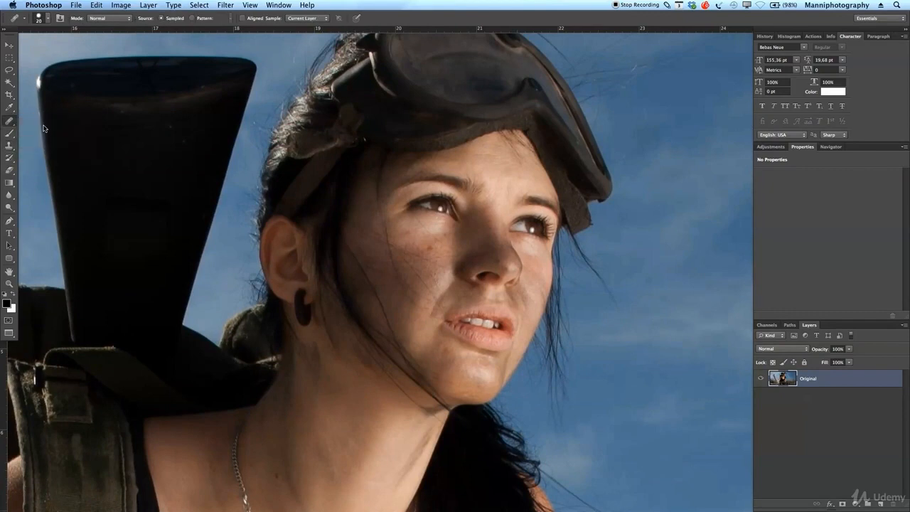
key(bracketleft)
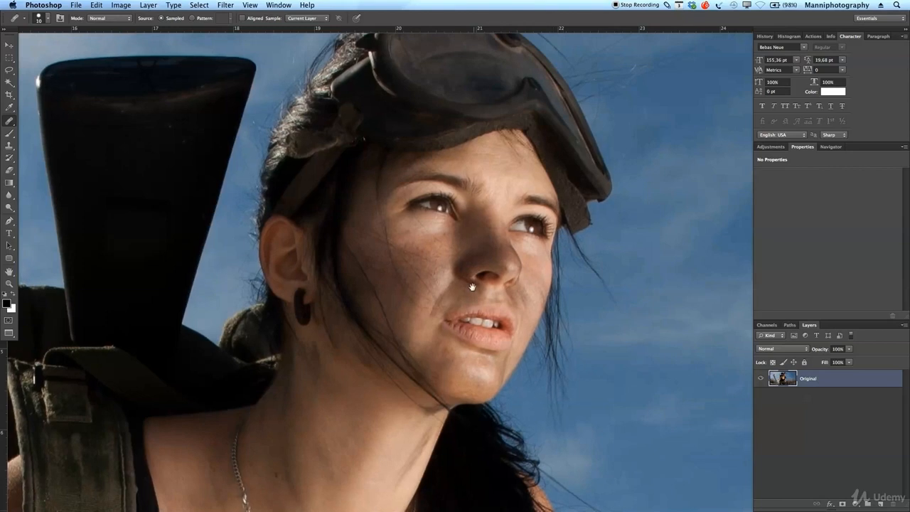
- Examine the skin on the neck, chest and surrounding areas for remaining blemishes
drag(472, 287, 474, 211)
scroll(443, 271, down, 3)
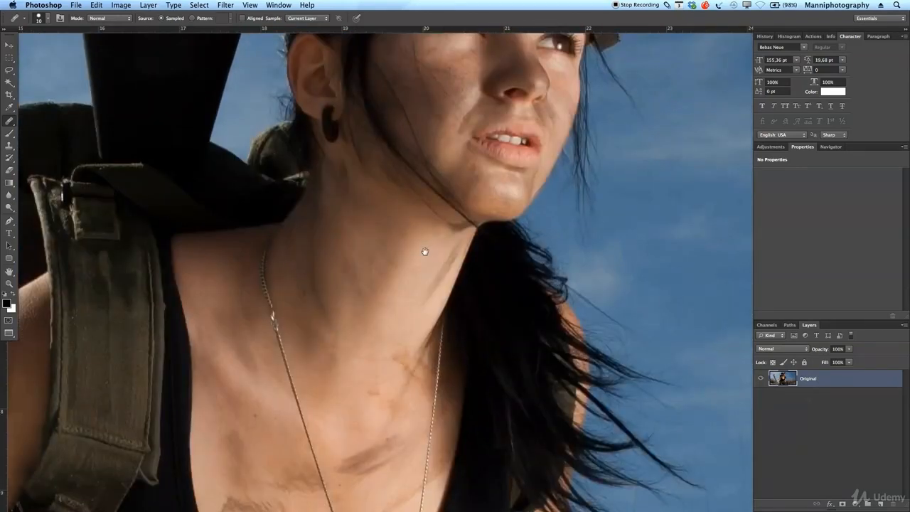
scroll(425, 249, down, 3)
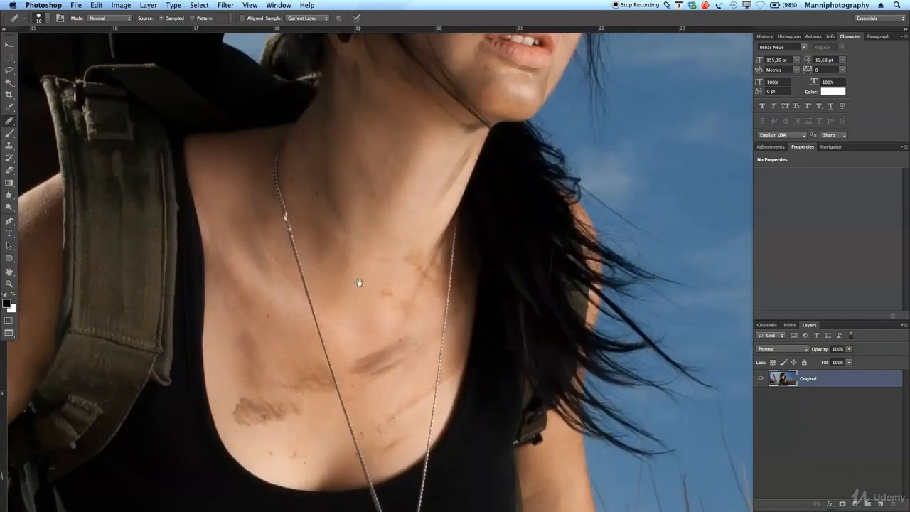
drag(360, 283, 540, 201)
drag(379, 329, 541, 232)
drag(349, 378, 386, 322)
drag(431, 280, 364, 337)
key(z)
drag(420, 299, 359, 305)
drag(543, 304, 441, 302)
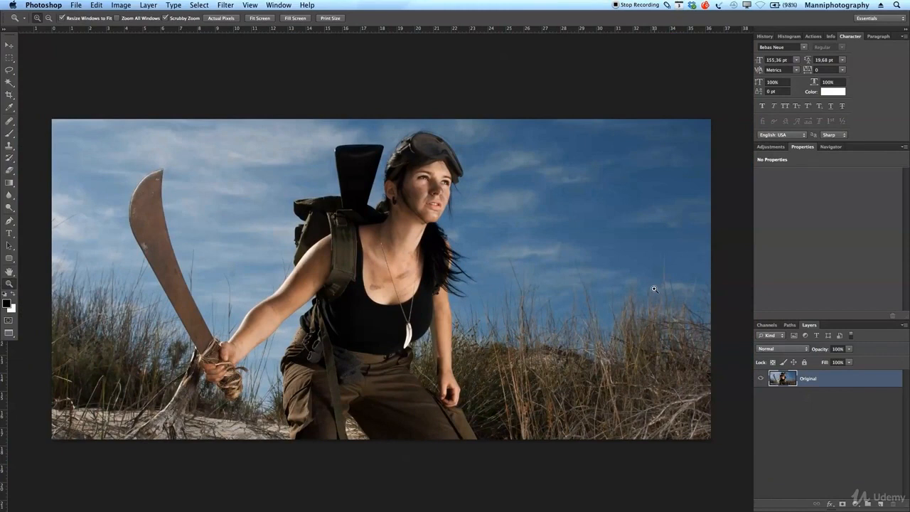
- Open the Original layer in the Color Efex Pro 4 filter and choose the Tonal Contrast effect
key(v)
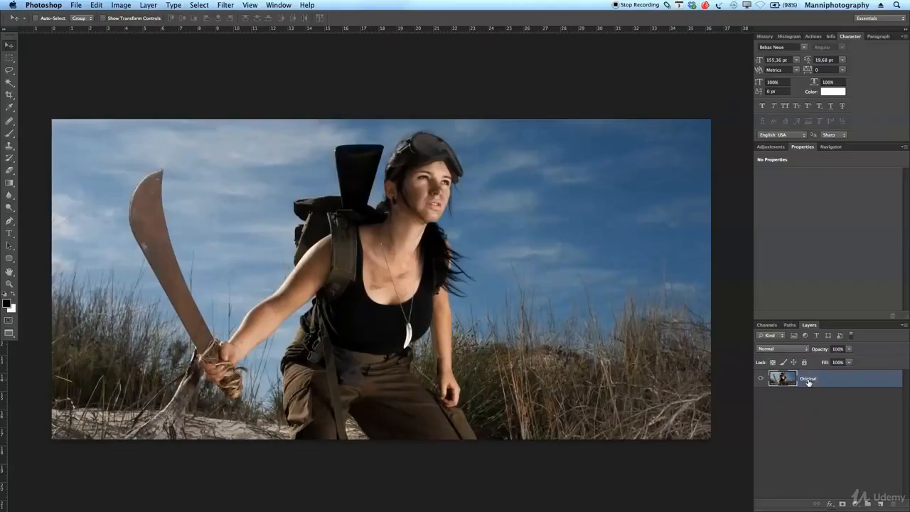
click(227, 5)
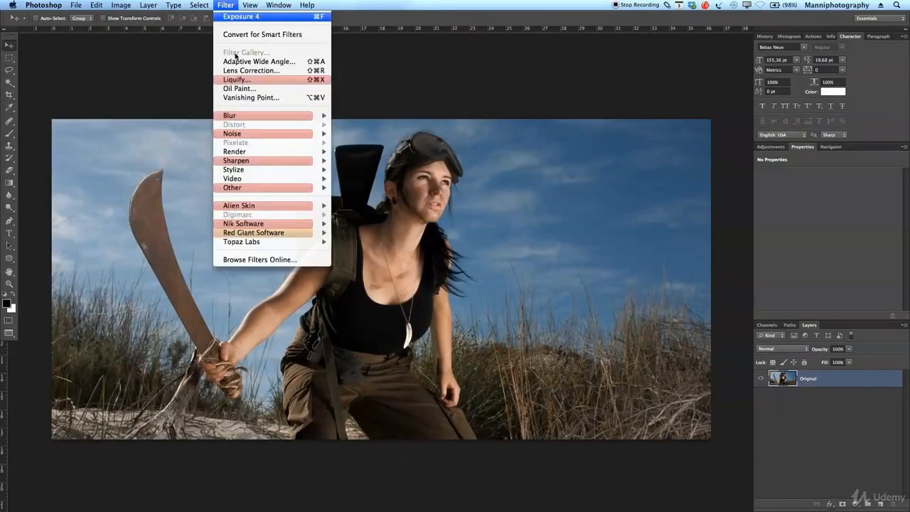
mouse_move(278, 226)
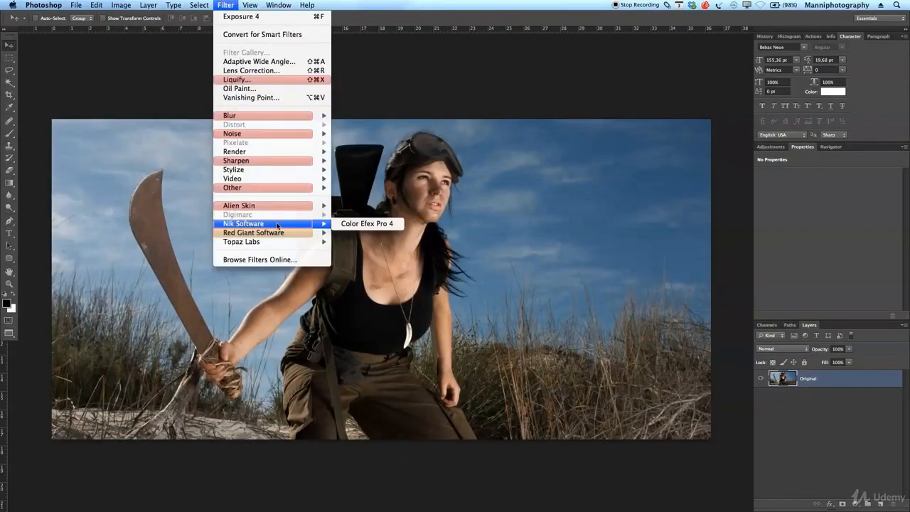
click(359, 226)
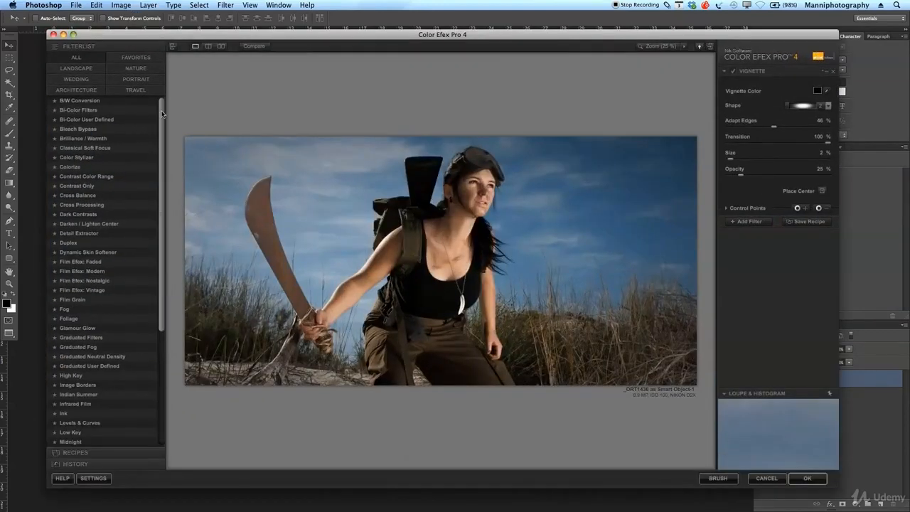
drag(163, 113, 170, 232)
click(78, 404)
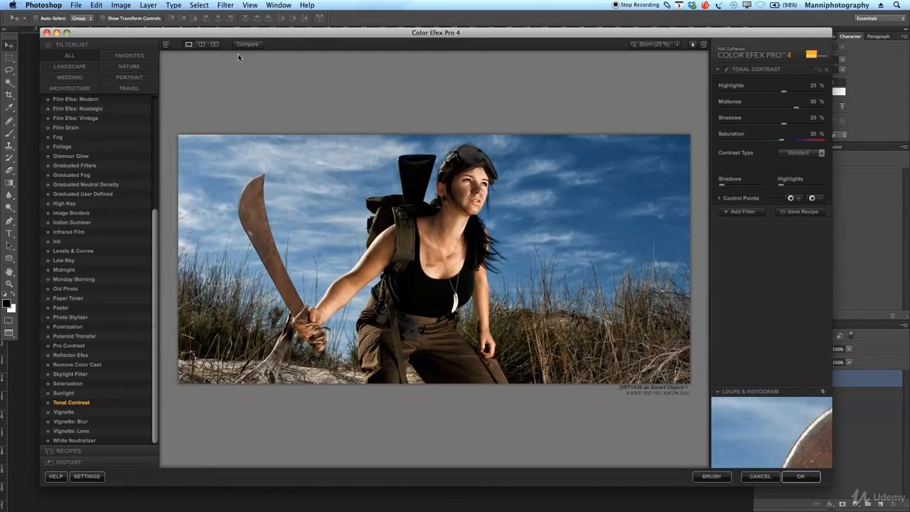
- Compare the Tonal Contrast effect in split and side-by-side previews, and set its Highlights to 50%
click(203, 45)
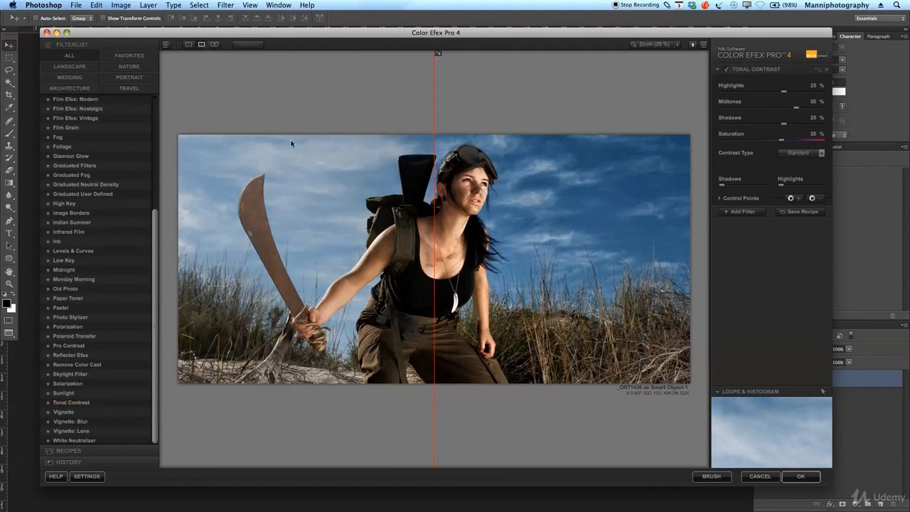
click(214, 44)
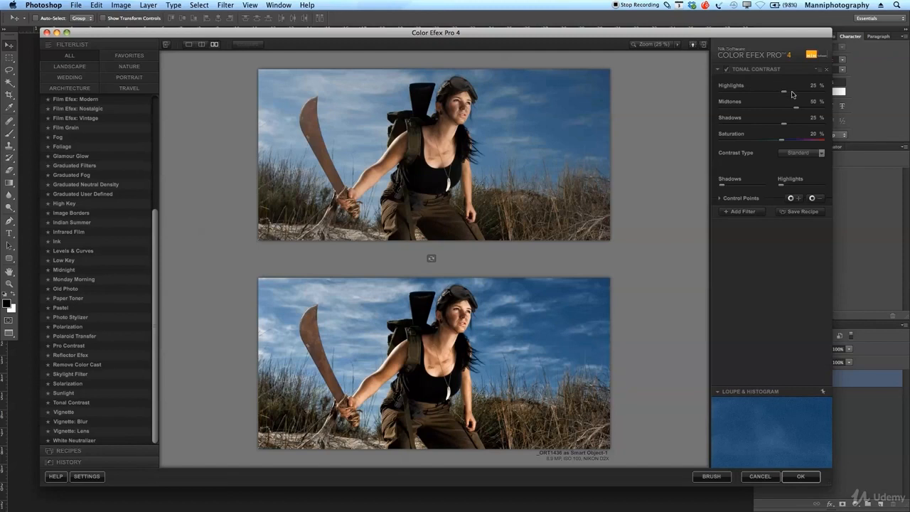
drag(785, 95, 800, 95)
drag(798, 97, 796, 96)
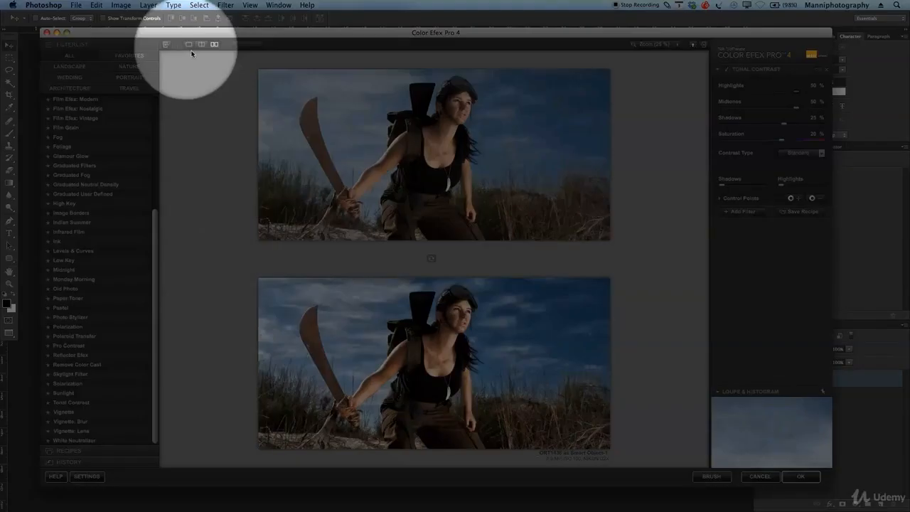
click(188, 45)
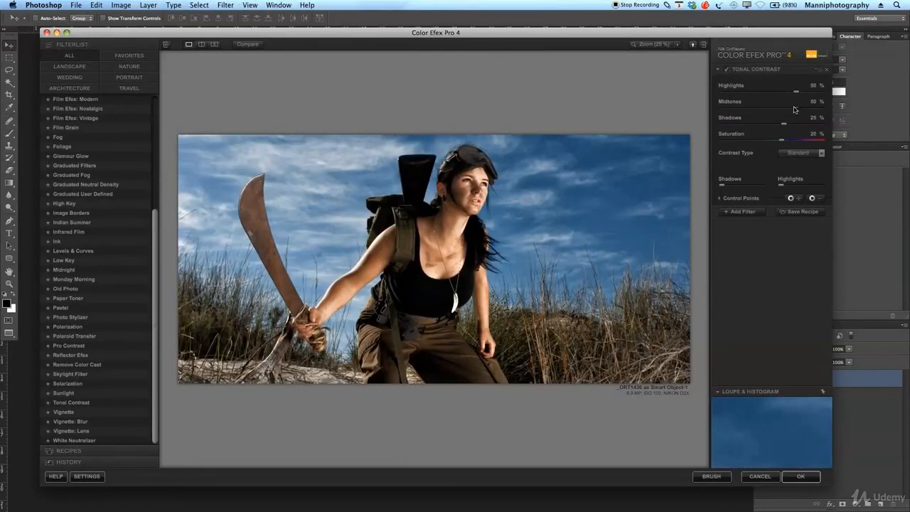
- Lower the Midtones and Saturation of the Tonal Contrast effect and apply the filter as a new layer
drag(793, 112, 727, 111)
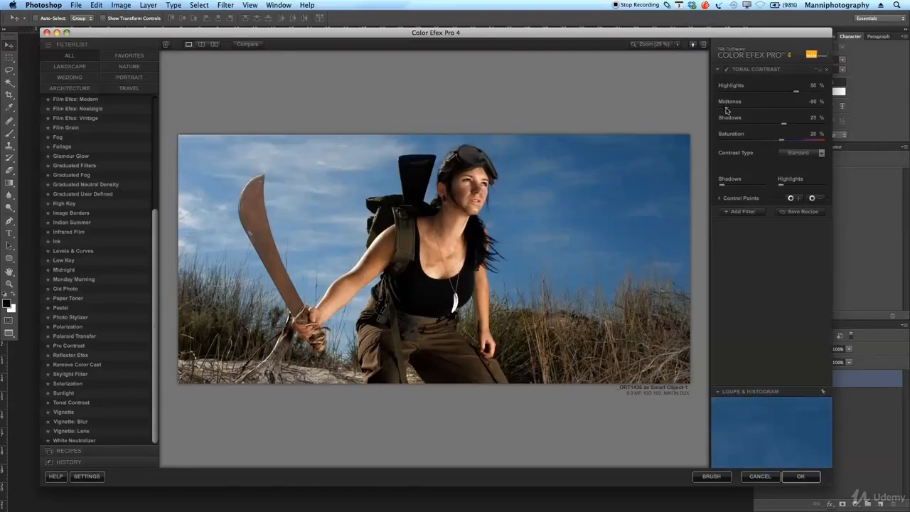
drag(726, 111, 750, 112)
drag(754, 111, 752, 110)
click(771, 140)
click(800, 483)
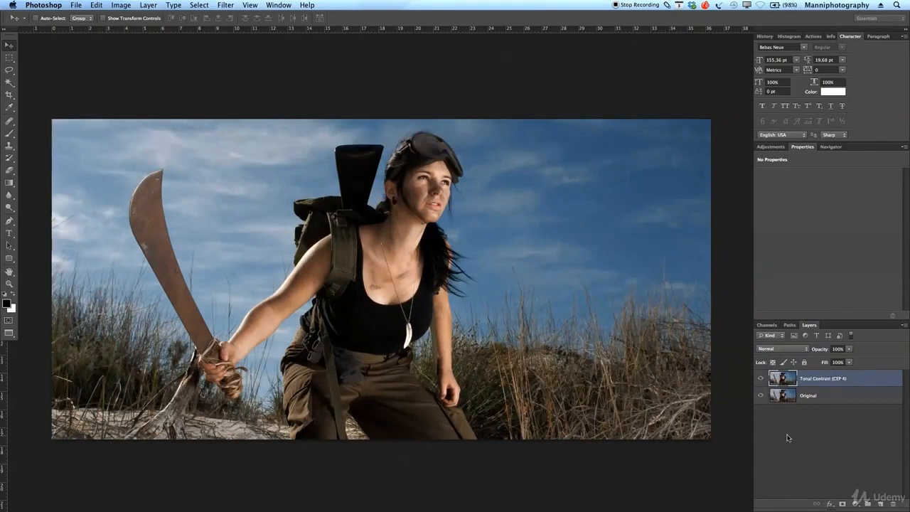
- Compare the photo with and without the Tonal Contrast layer, both overall and close up on the hand and trousers
click(761, 379)
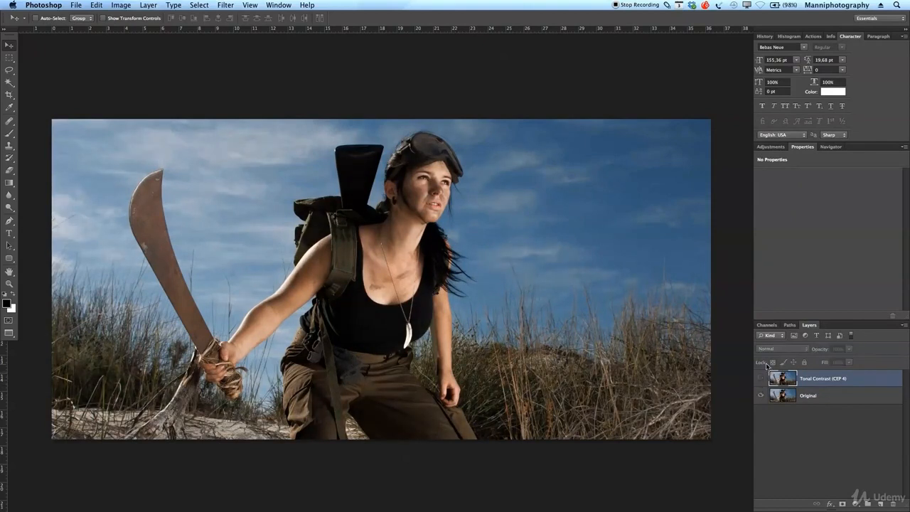
click(762, 379)
click(762, 379)
click(761, 379)
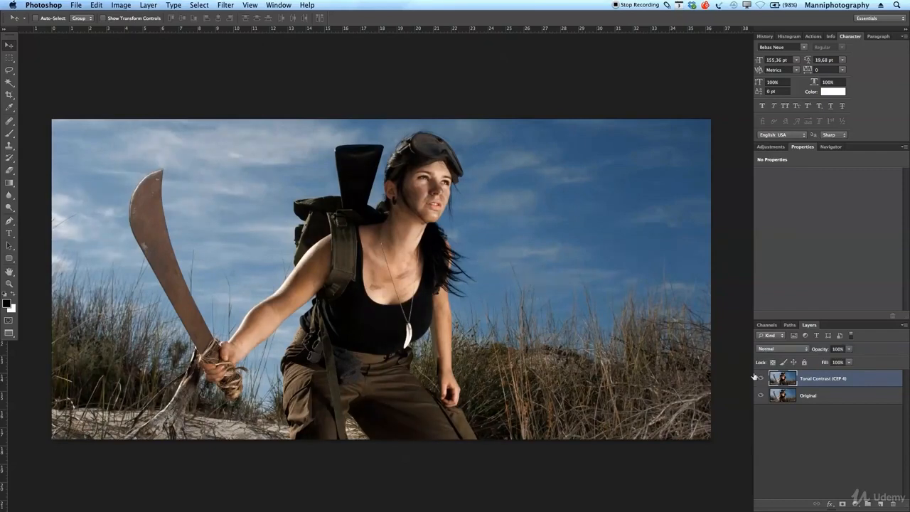
key(z)
drag(420, 346, 429, 280)
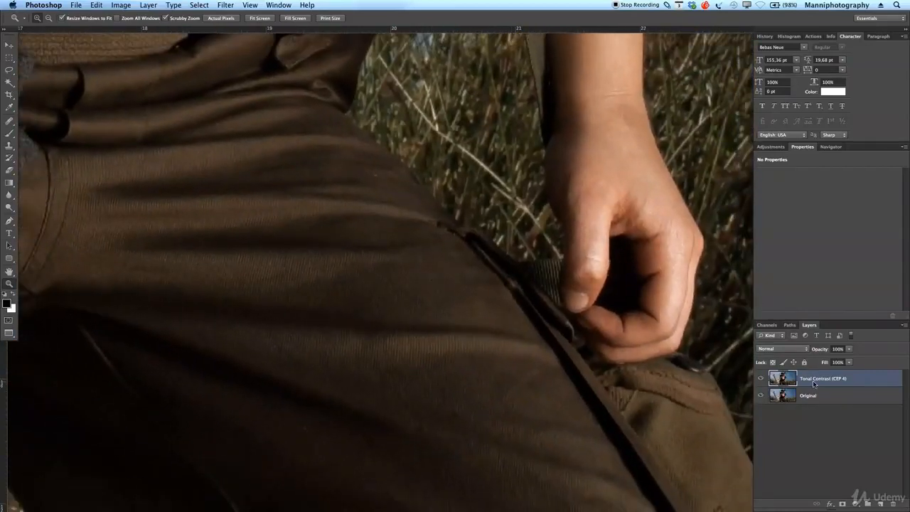
click(761, 380)
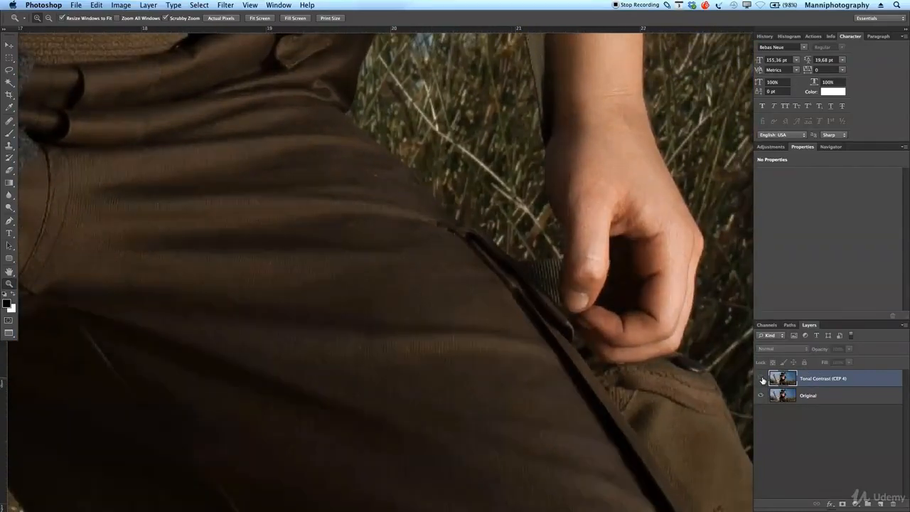
click(762, 379)
click(762, 380)
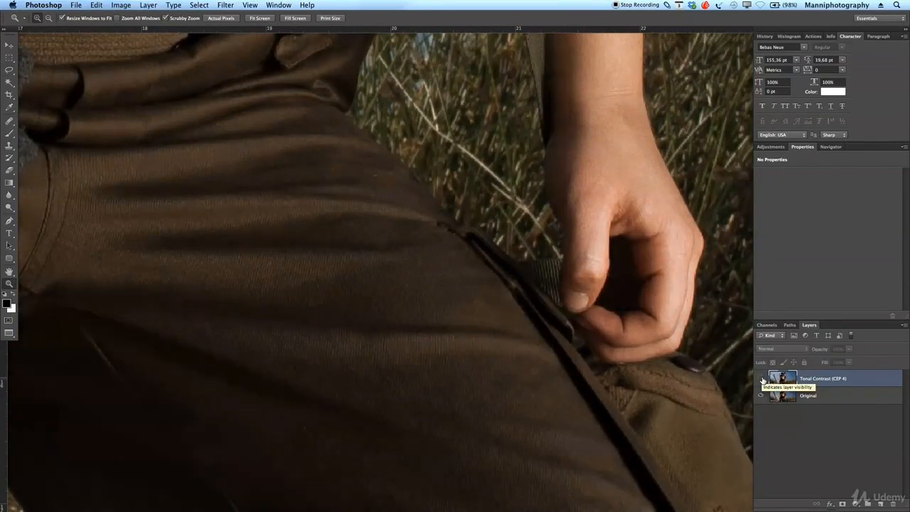
click(761, 379)
drag(502, 313, 430, 316)
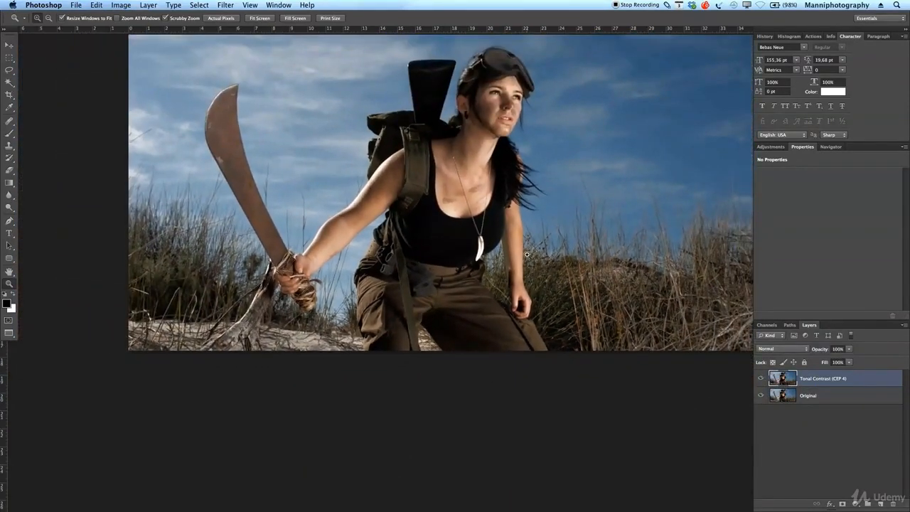
drag(530, 252, 512, 307)
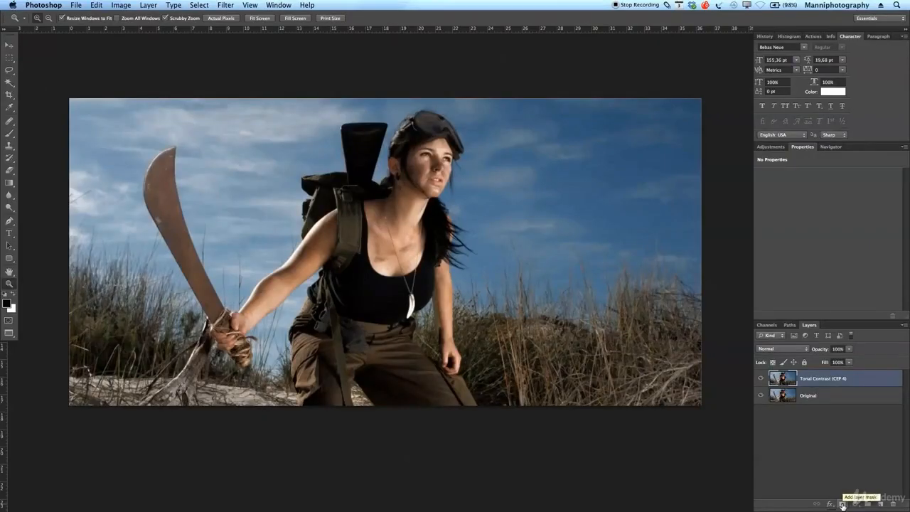
- Add a black layer mask to the Tonal Contrast layer and prepare a white Brush at 100% opacity
alt+click(843, 504)
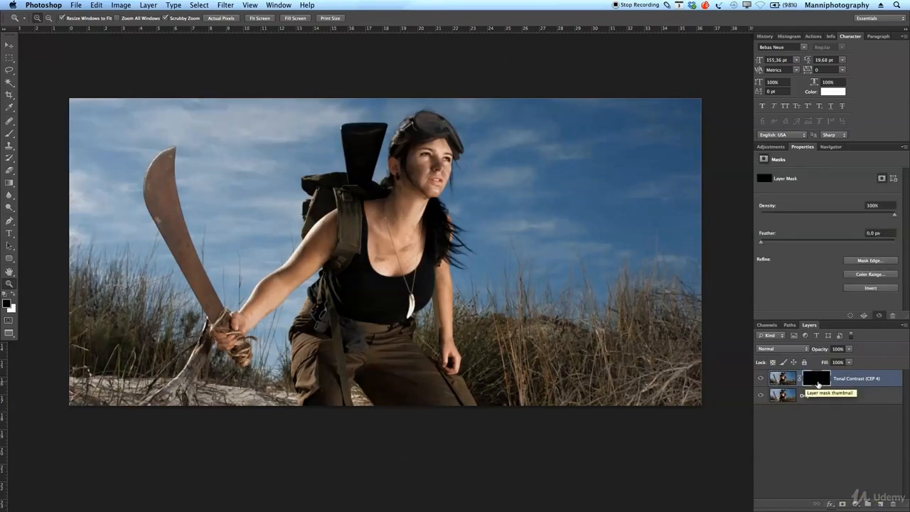
click(9, 133)
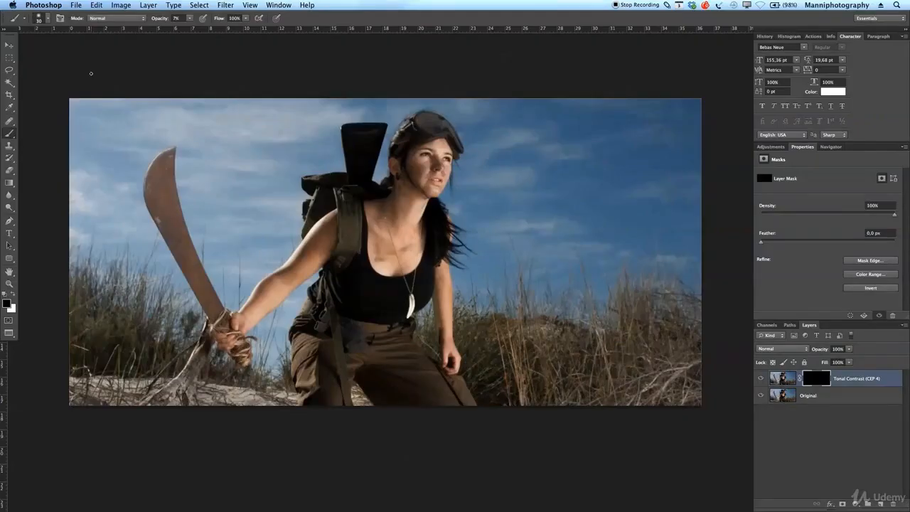
drag(163, 19, 229, 29)
drag(162, 19, 186, 31)
click(13, 293)
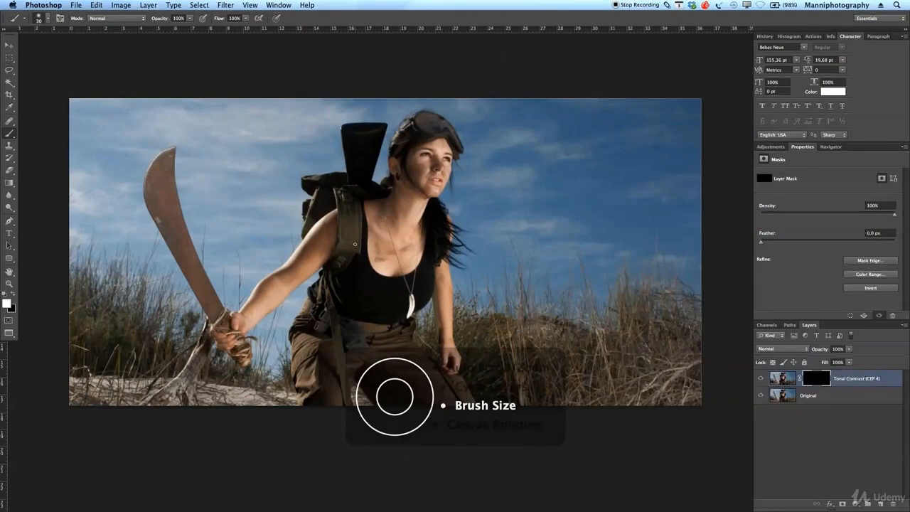
- Paint white on the mask over the woman's head, body and trousers with a brush of size 200
key(bracketright)
key(bracketright)
key(bracketright)
key(bracketright)
key(bracketright)
key(bracketright)
key(bracketright)
key(bracketright)
key(bracketright)
key(bracketright)
key(bracketright)
key(bracketright)
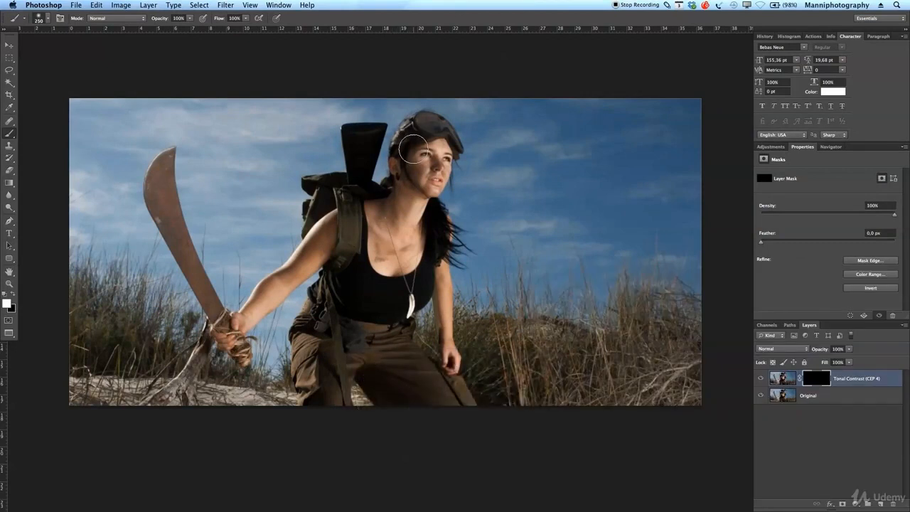
key(bracketleft)
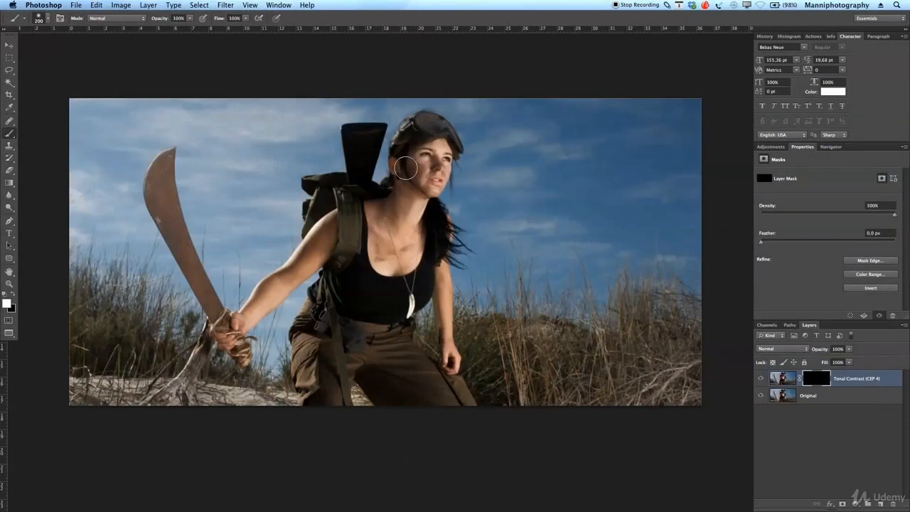
mouse_move(406, 168)
mouse_down()
mouse_move(425, 133)
mouse_move(432, 168)
mouse_move(438, 148)
mouse_move(437, 175)
mouse_move(443, 148)
mouse_move(414, 120)
mouse_move(395, 203)
mouse_move(325, 182)
mouse_move(308, 214)
mouse_move(325, 204)
mouse_move(358, 233)
mouse_move(361, 217)
mouse_move(377, 213)
mouse_move(403, 298)
mouse_move(430, 289)
mouse_move(438, 245)
mouse_move(451, 406)
mouse_up()
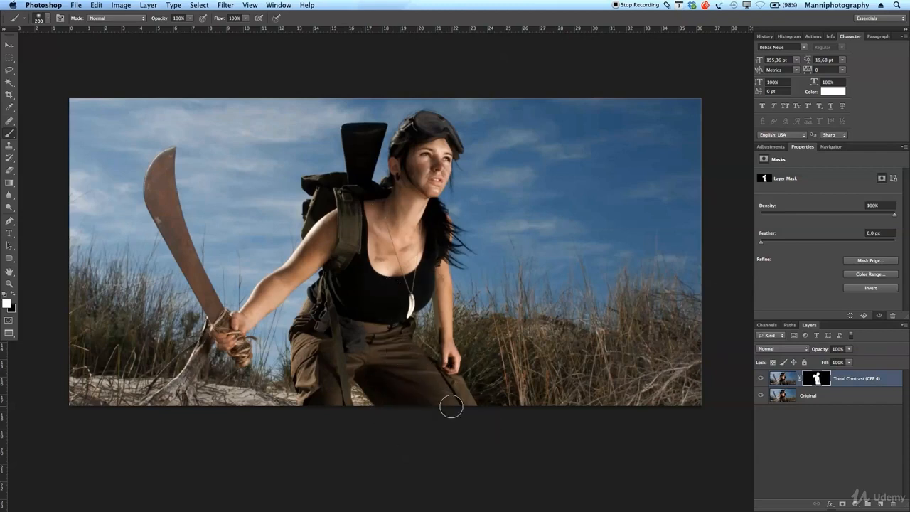
- Reveal the Tonal Contrast effect on the backpack and machete by painting them white on the layer mask
key(])
key(])
key(])
key(])
drag(355, 229, 343, 198)
key(])
key(])
key(])
key([)
key([)
key([)
key([)
mouse_move(154, 184)
mouse_down()
mouse_move(166, 178)
mouse_move(176, 221)
mouse_move(239, 346)
mouse_up()
- Lower the brush opacity to 30%, enlarge the brush to 1000, and paint the effect lightly into the background on the mask
key(bracketright)
key(bracketright)
key(bracketright)
key(bracketright)
key(bracketright)
key(bracketright)
key(bracketleft)
key(bracketleft)
key(bracketleft)
drag(163, 21, 151, 22)
drag(130, 20, 130, 22)
key(])
key(])
key(])
key(])
key(])
key(])
key(])
key(])
key(])
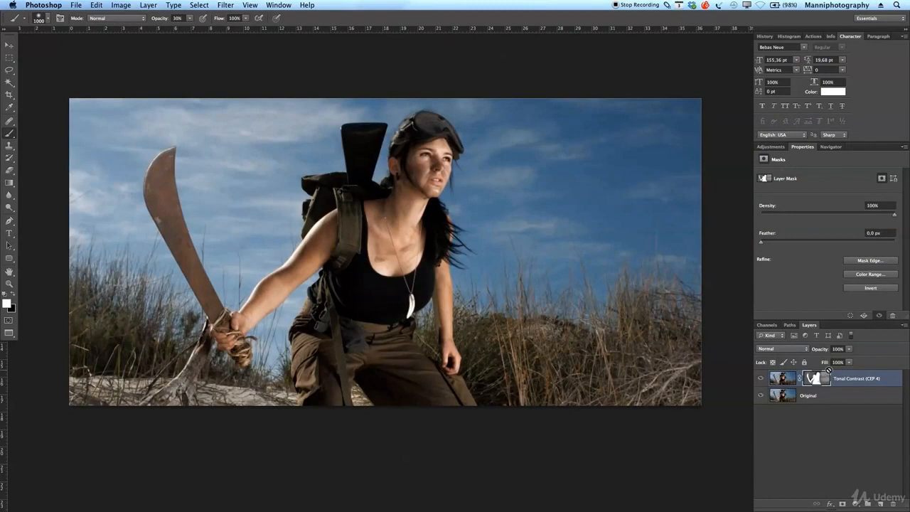
- Merge all visible layers into a new layer on top and open it in the Alien Skin Exposure 4 filter
key(super+alt+shift+e)
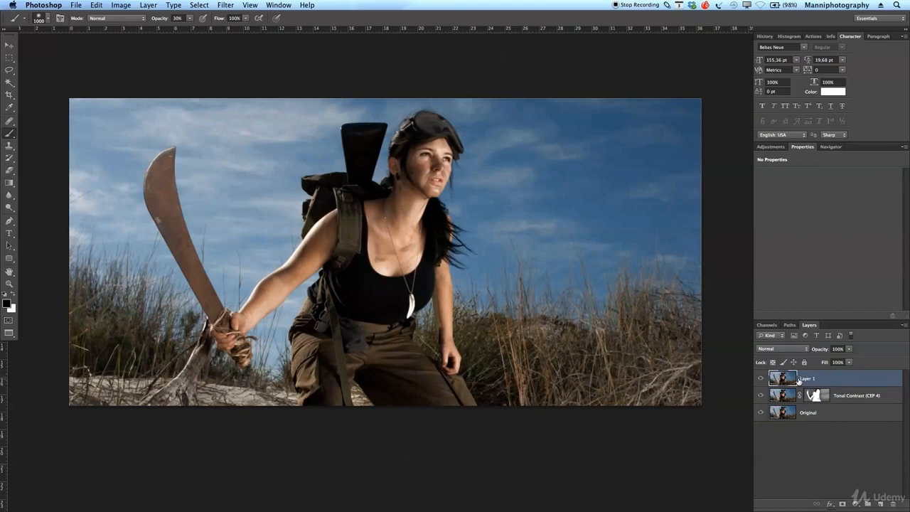
click(199, 5)
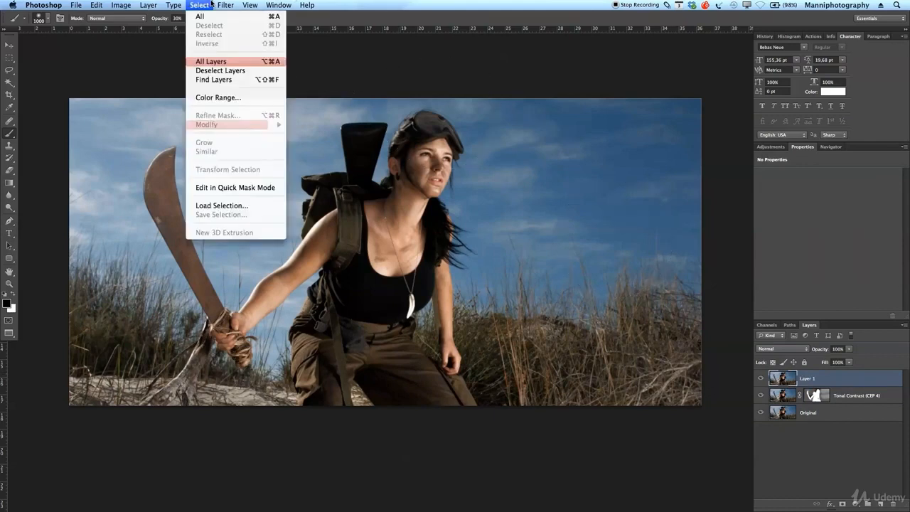
mouse_move(226, 5)
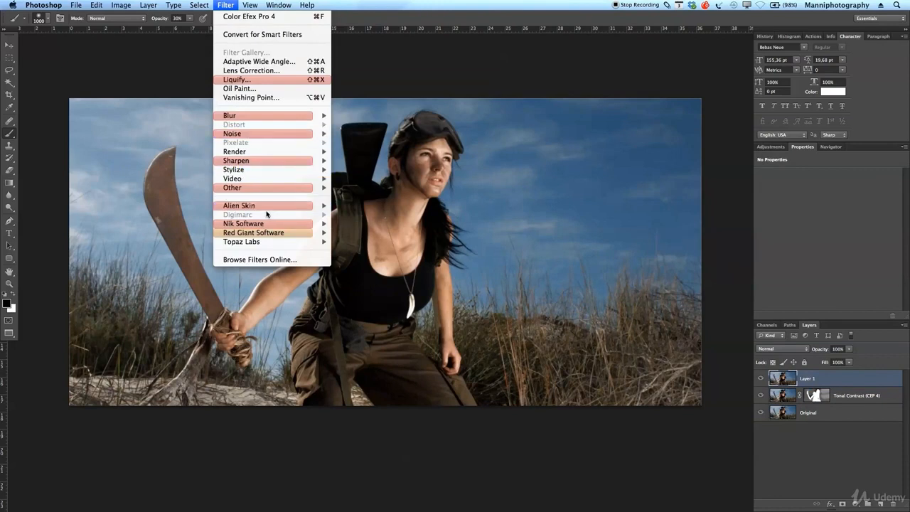
mouse_move(269, 212)
mouse_move(323, 208)
click(356, 207)
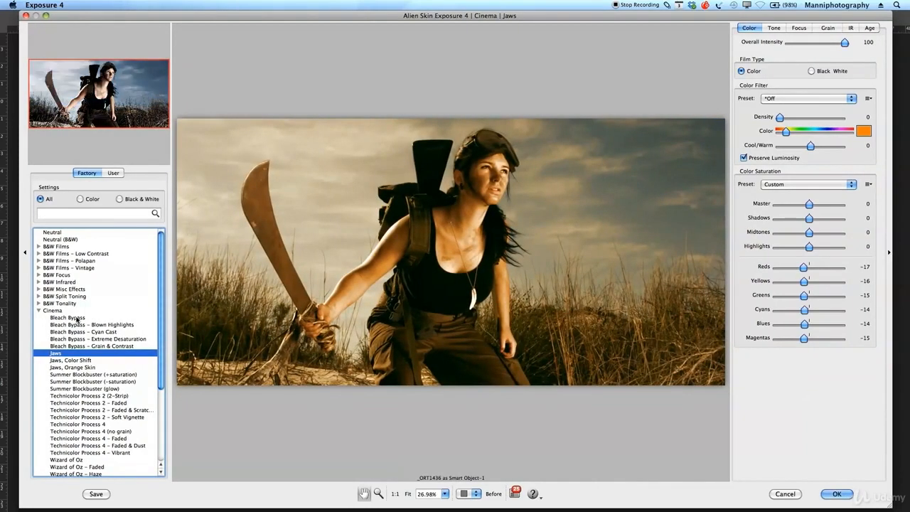
- Preview the Cinema presets Bleach Bypass and Bleach Bypass – Blown Highlights on the photo
click(39, 311)
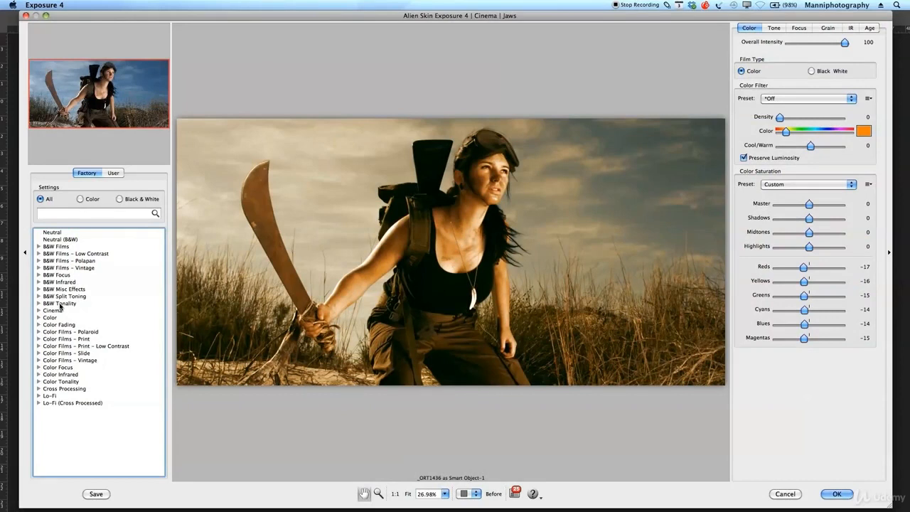
click(59, 311)
click(39, 311)
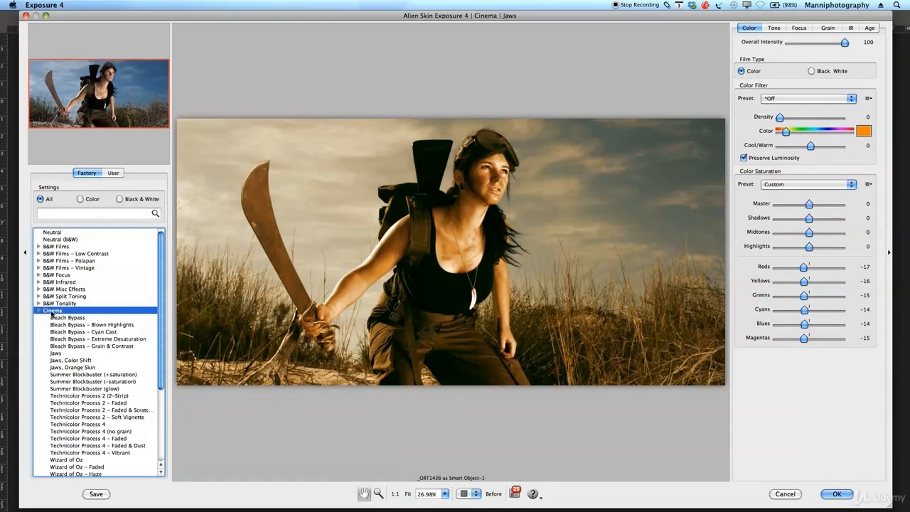
click(69, 318)
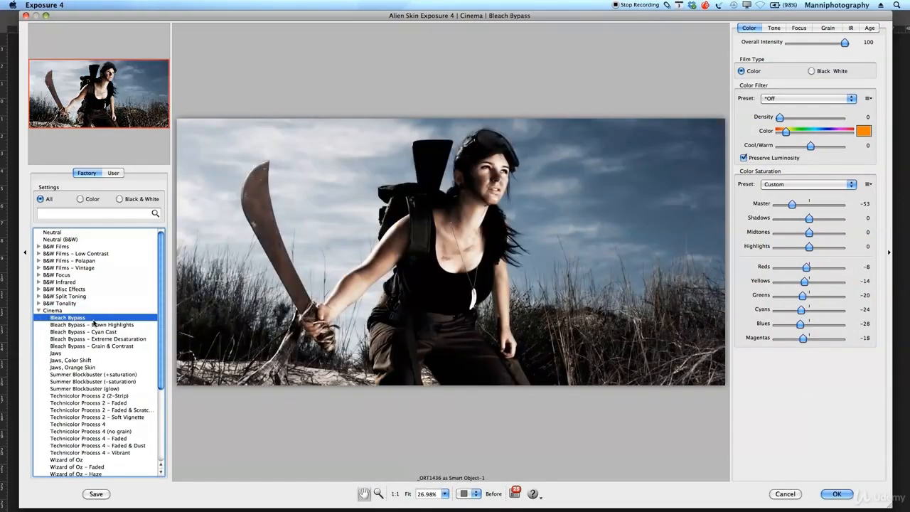
click(78, 325)
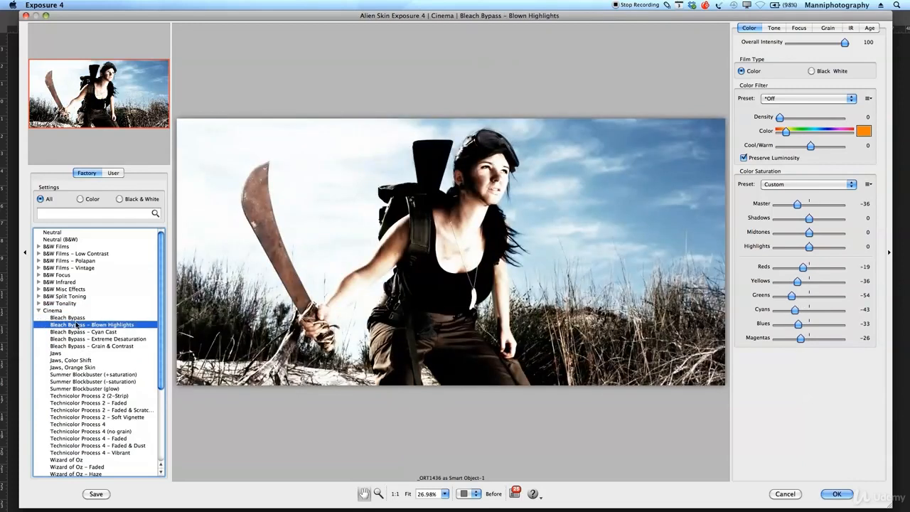
scroll(150, 310, down, 3)
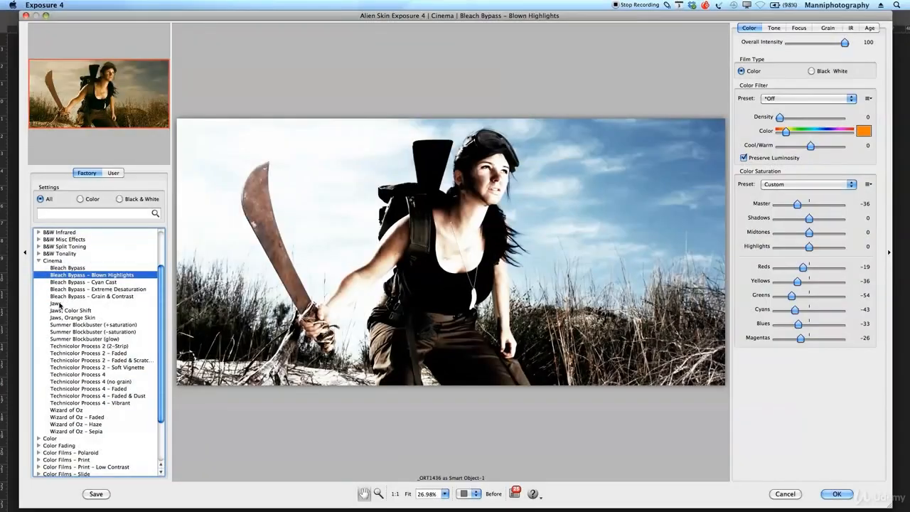
- Apply the Cinema preset Jaws at an overall intensity of 81 and compare the photo with and without it
click(56, 306)
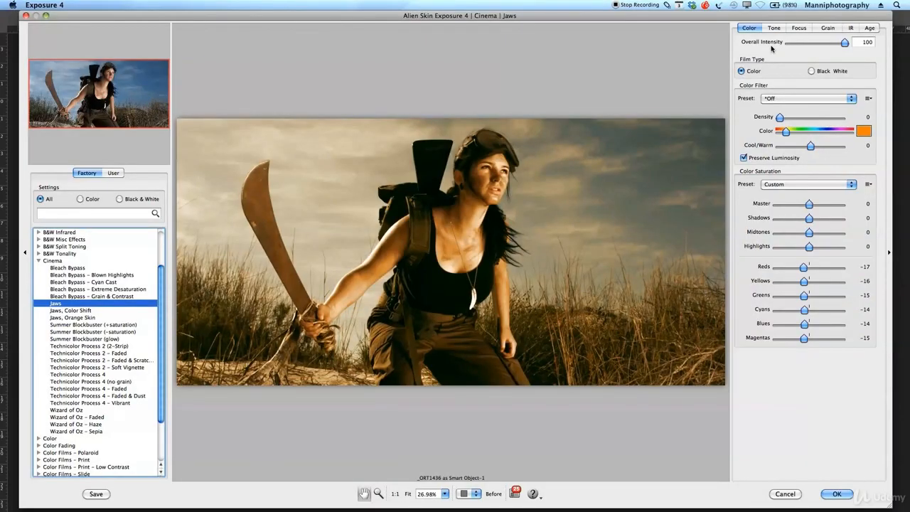
drag(847, 46, 830, 60)
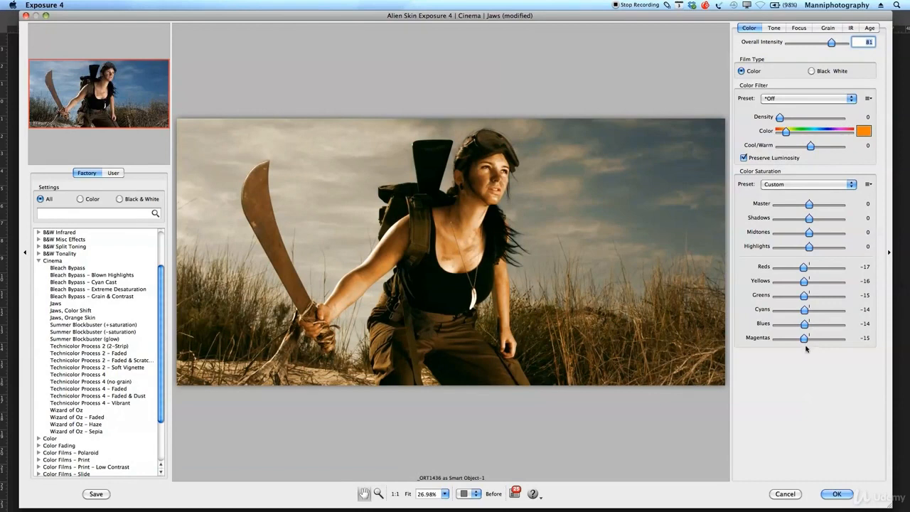
click(836, 495)
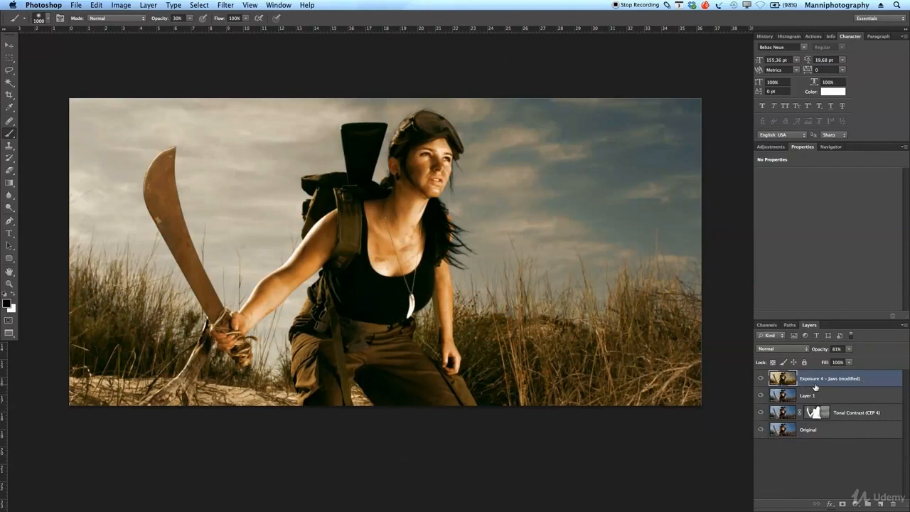
click(760, 378)
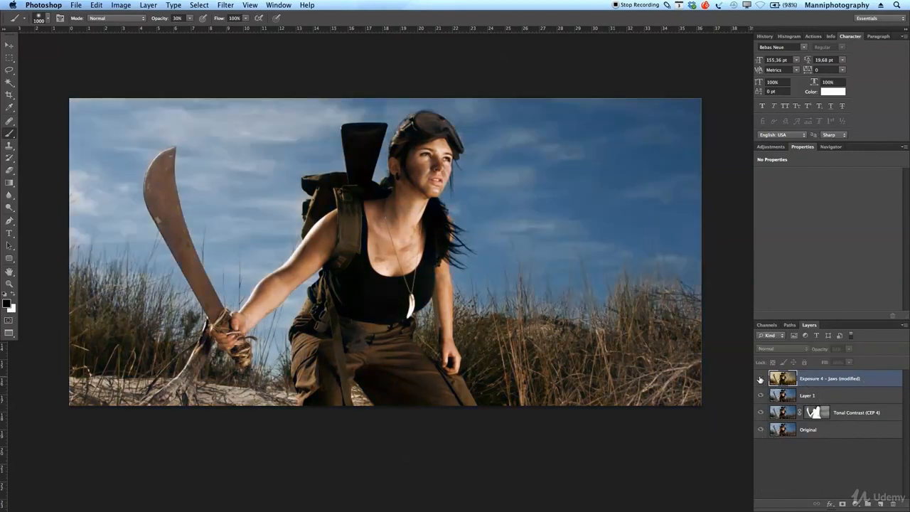
click(760, 378)
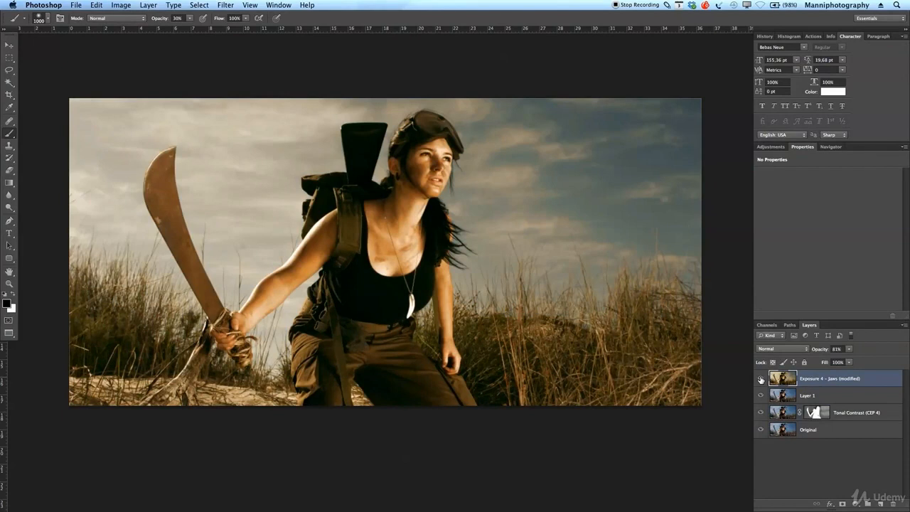
click(760, 378)
click(760, 379)
- Add a Hue/Saturation adjustment layer and set the saturation of the Yellows to -17
click(768, 147)
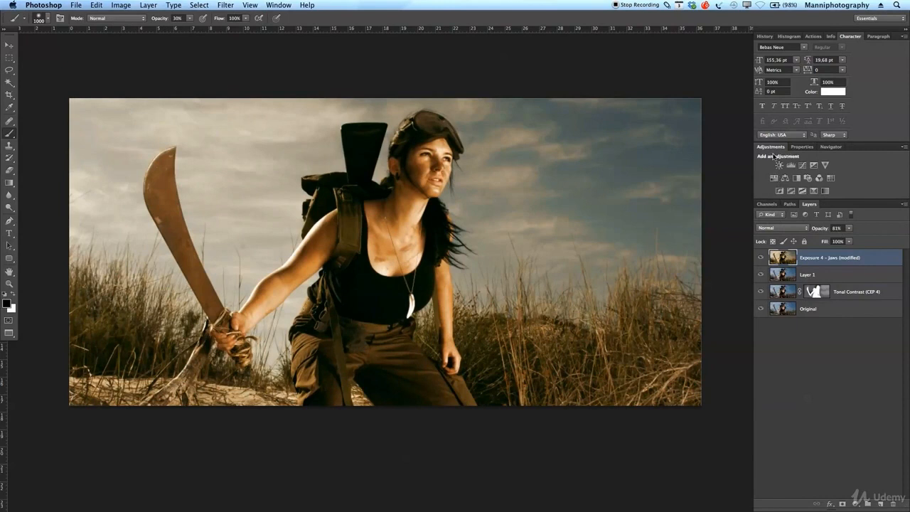
click(774, 178)
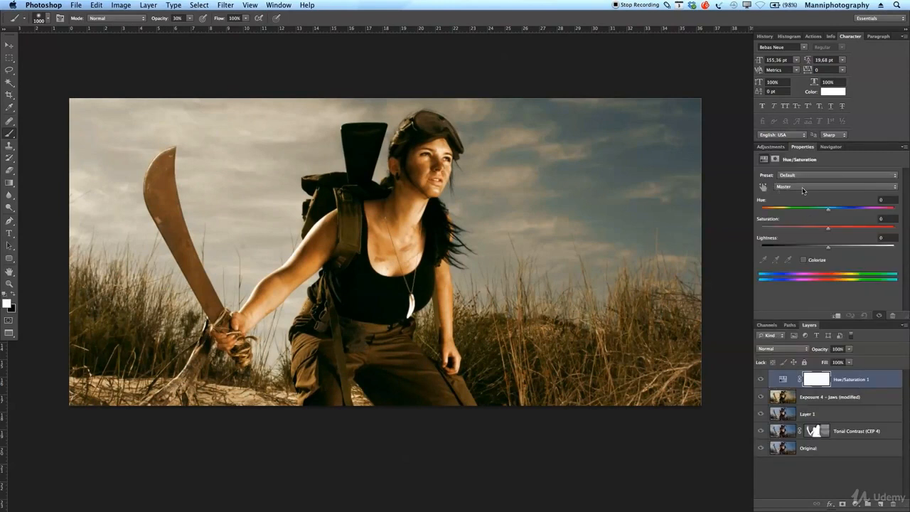
click(803, 187)
click(800, 199)
drag(823, 229, 821, 229)
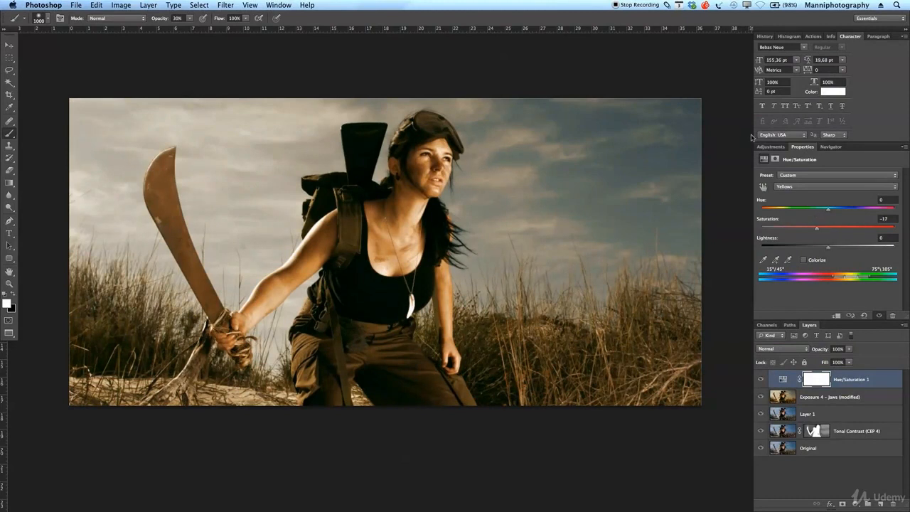
- Compare the photo with and without the Hue/Saturation adjustment layer
click(761, 380)
click(761, 380)
click(761, 381)
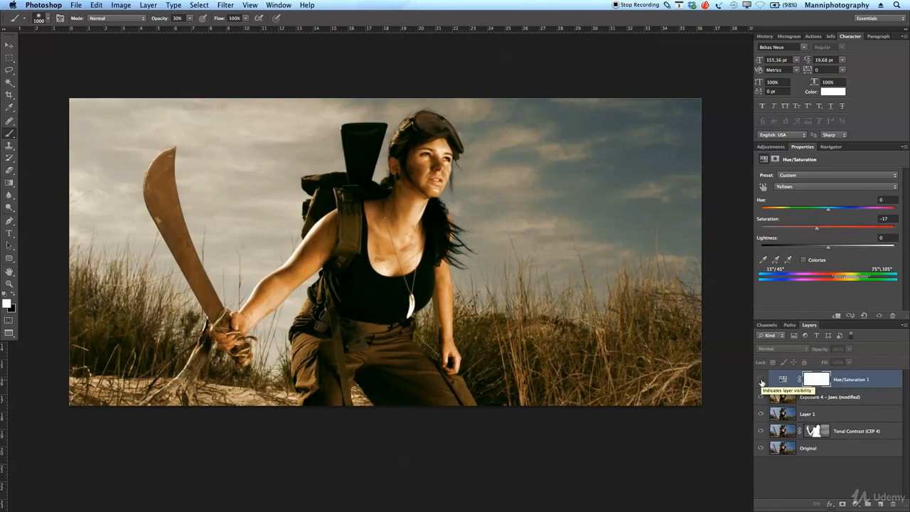
click(761, 381)
click(761, 380)
click(761, 381)
click(762, 382)
click(762, 382)
click(761, 381)
click(761, 381)
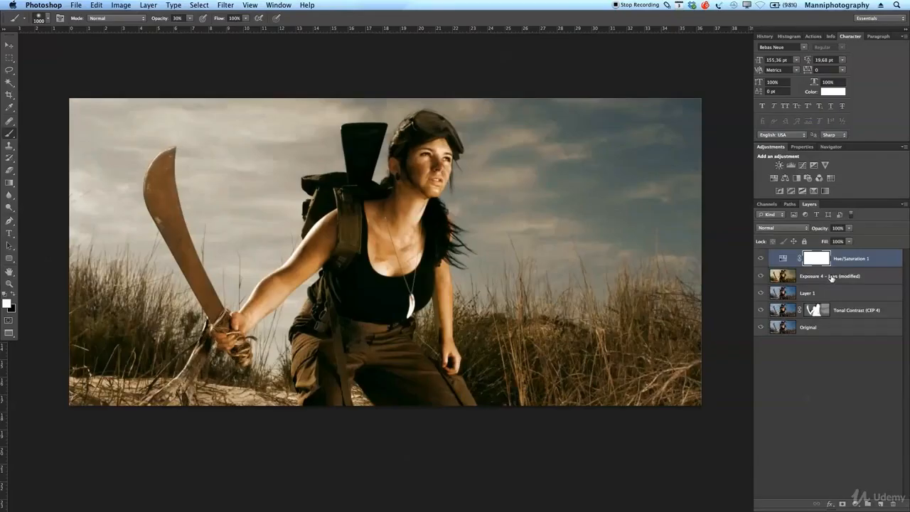
- Group the Hue/Saturation adjustment layer with the Exposure 4 – Jaws layer and name the group Look
shift+click(832, 278)
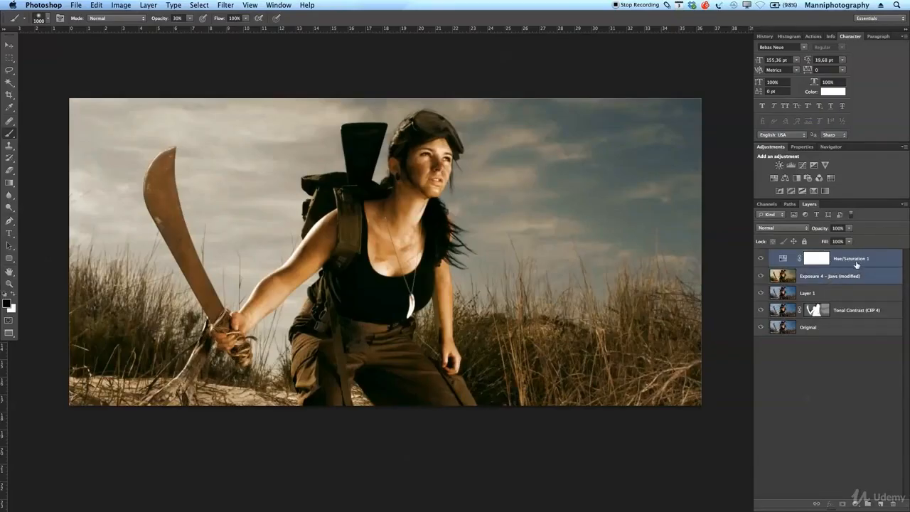
key(super+g)
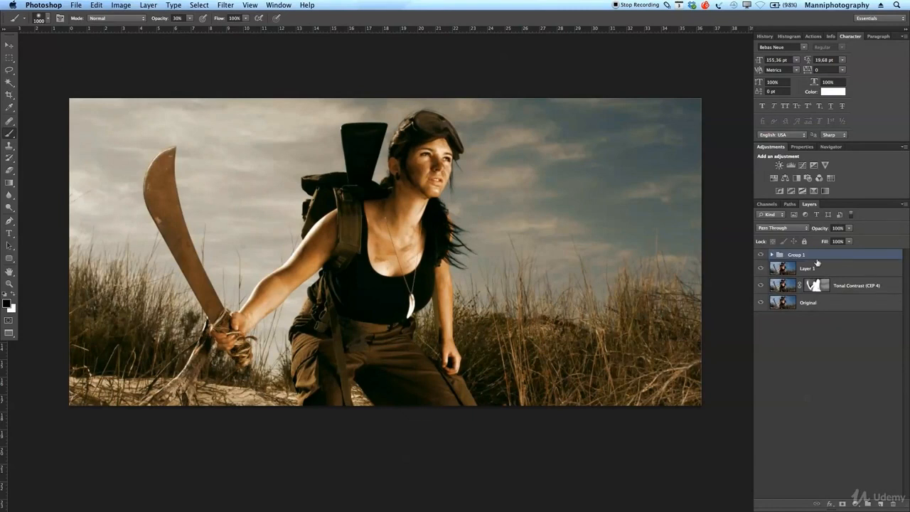
double_click(799, 254)
text(Look)
key(Return)
- Group Layer 1, the Tonal Contrast layer and the Original layer, and name the group Start
click(823, 269)
shift+click(844, 287)
shift+click(843, 306)
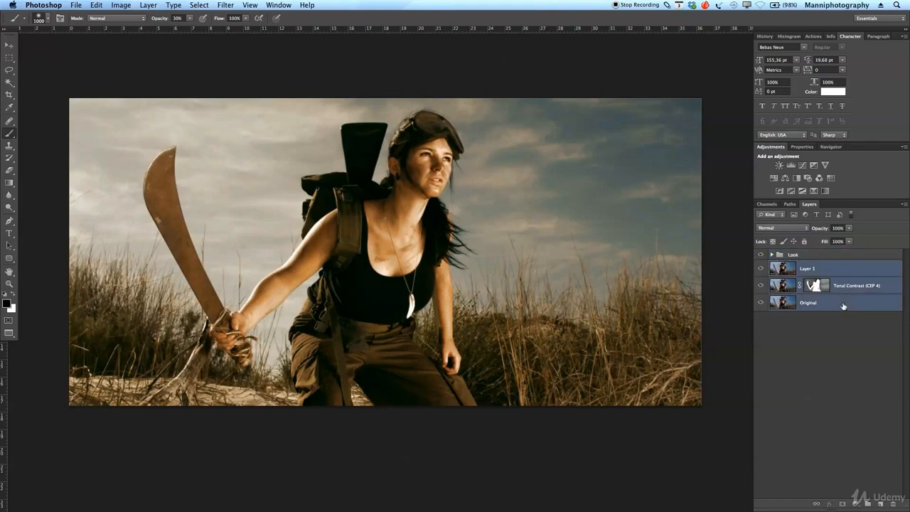
key(super+g)
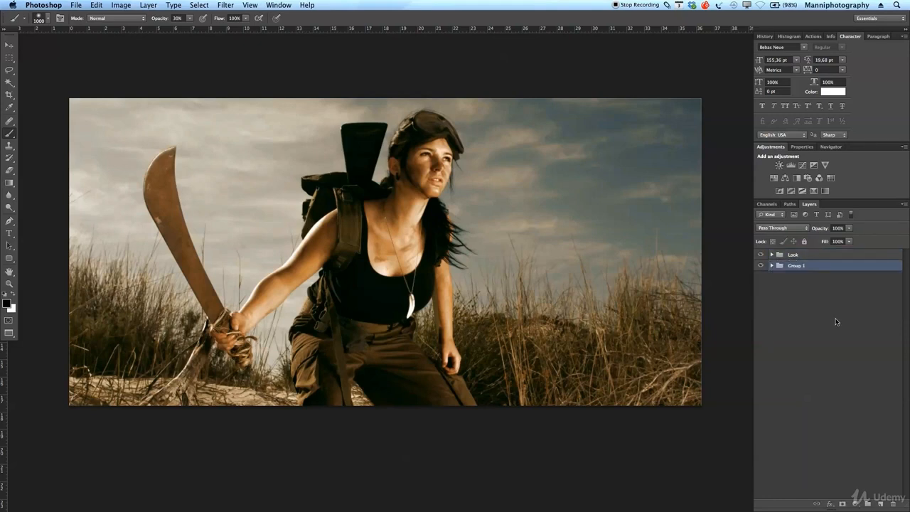
double_click(798, 266)
key(BackSpace)
key(Return)
- Add a new layer above the Look group and fill the whole canvas with 50% Gray in Normal mode at 100% opacity
click(807, 255)
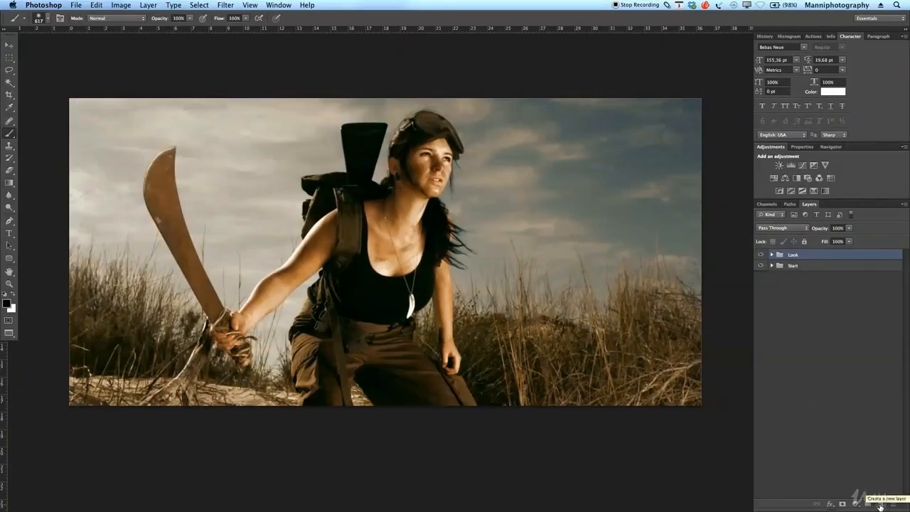
click(881, 505)
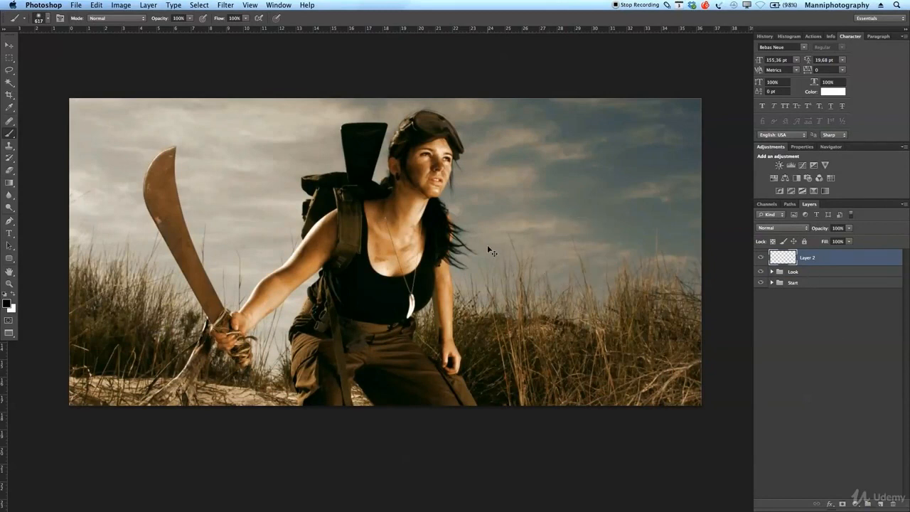
key(super+a)
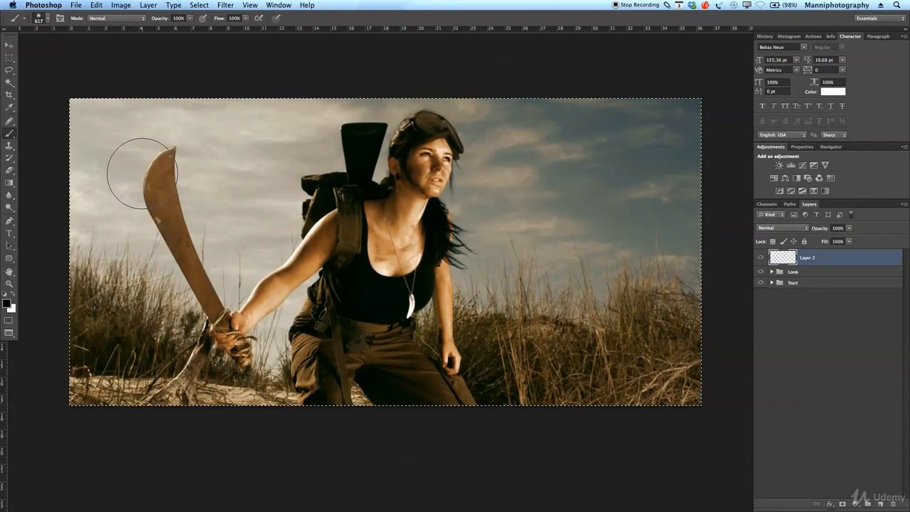
click(10, 57)
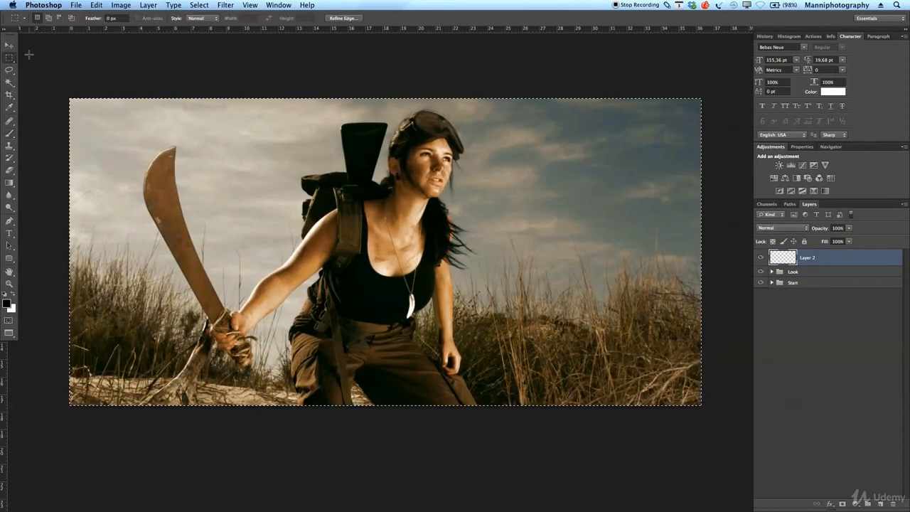
right_click(250, 157)
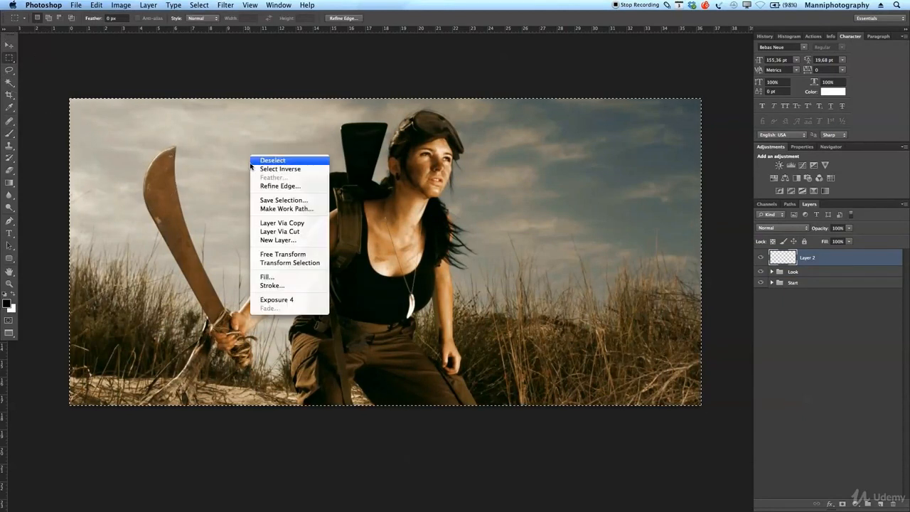
click(290, 278)
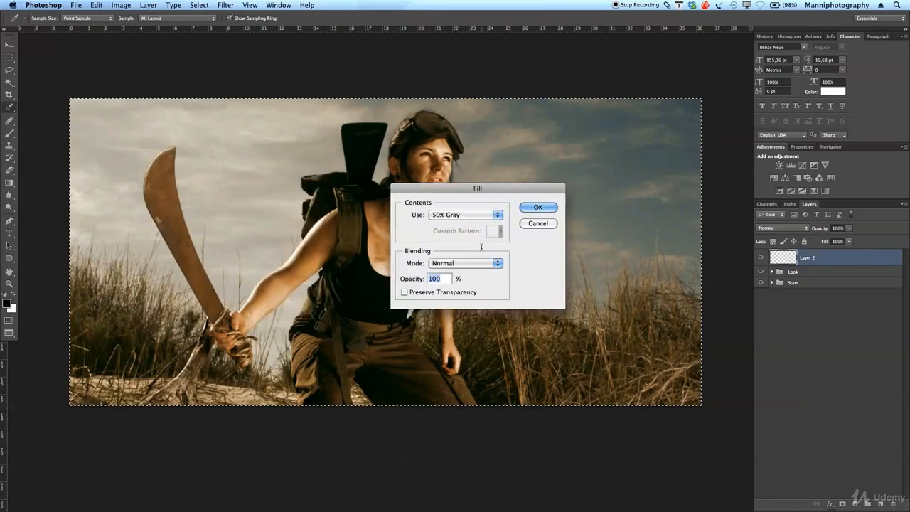
click(461, 220)
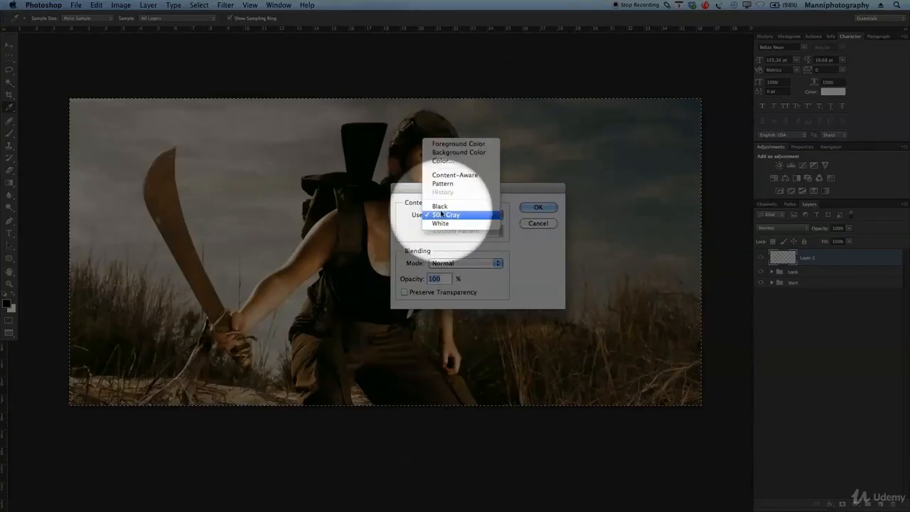
click(441, 216)
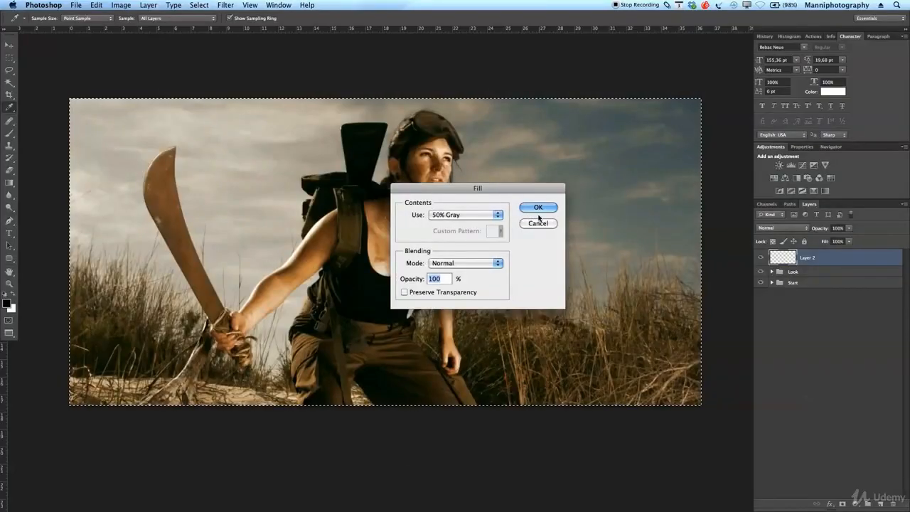
click(538, 208)
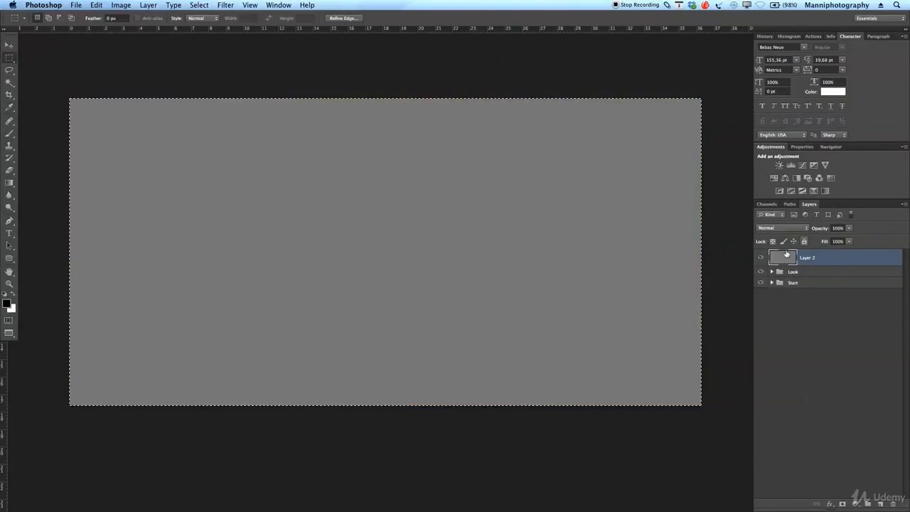
- Rename the gray layer as D&B and clear the selection
double_click(804, 258)
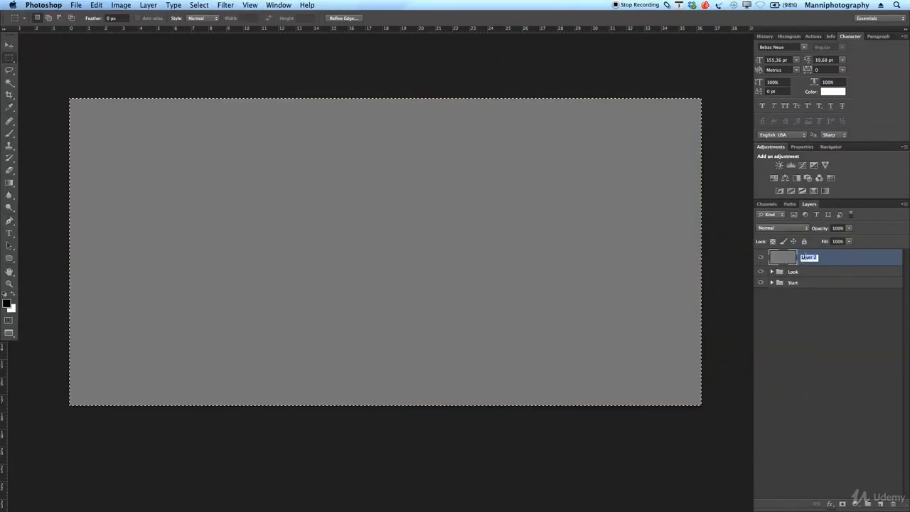
text(D&B)
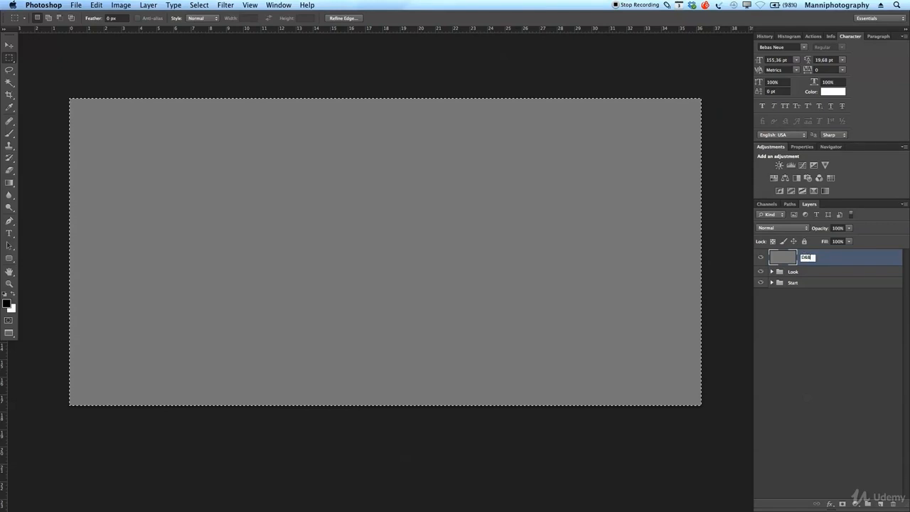
key(Return)
key(ctrl+d)
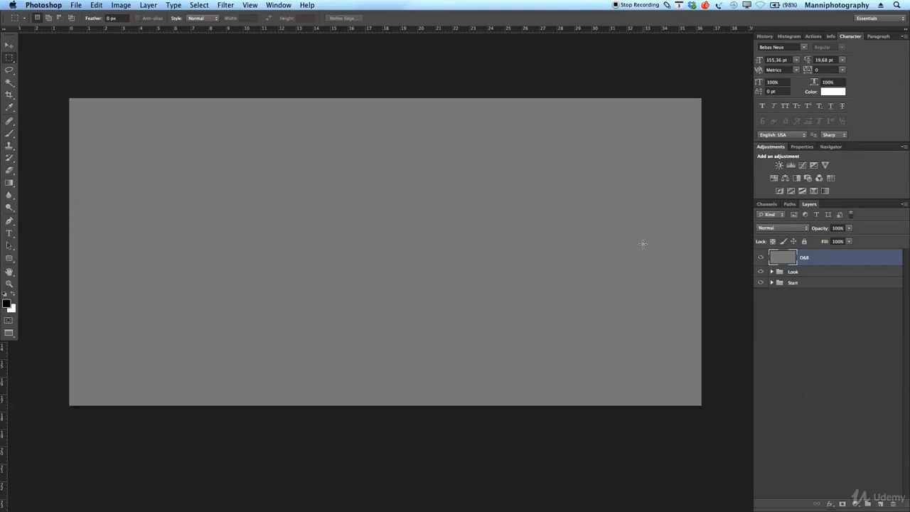
- Set the D&B layer's blend mode to Soft Light
click(790, 230)
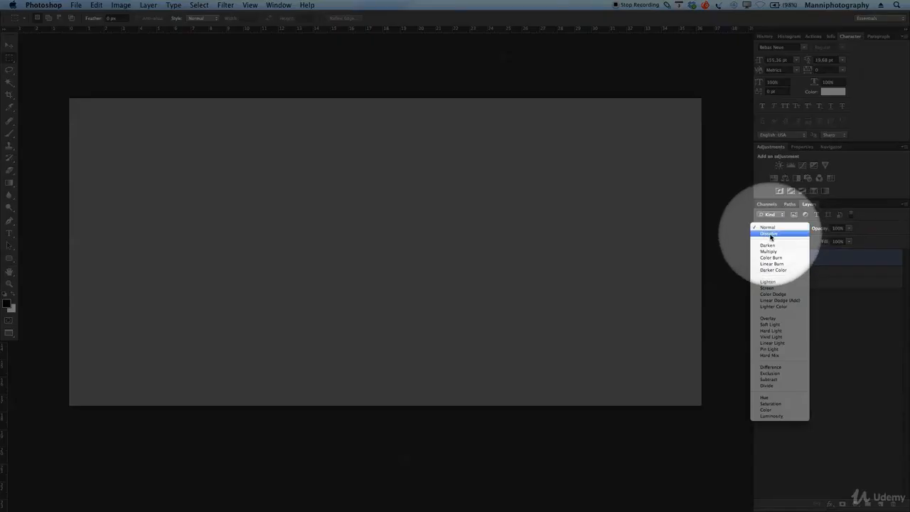
click(769, 325)
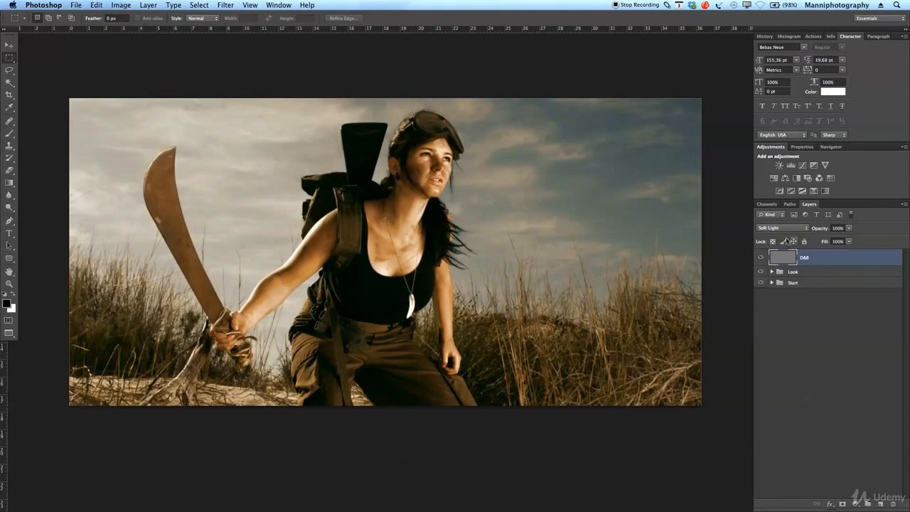
click(780, 229)
click(778, 228)
- Set up a 45 px brush with 7% opacity and white as the foreground color
click(9, 133)
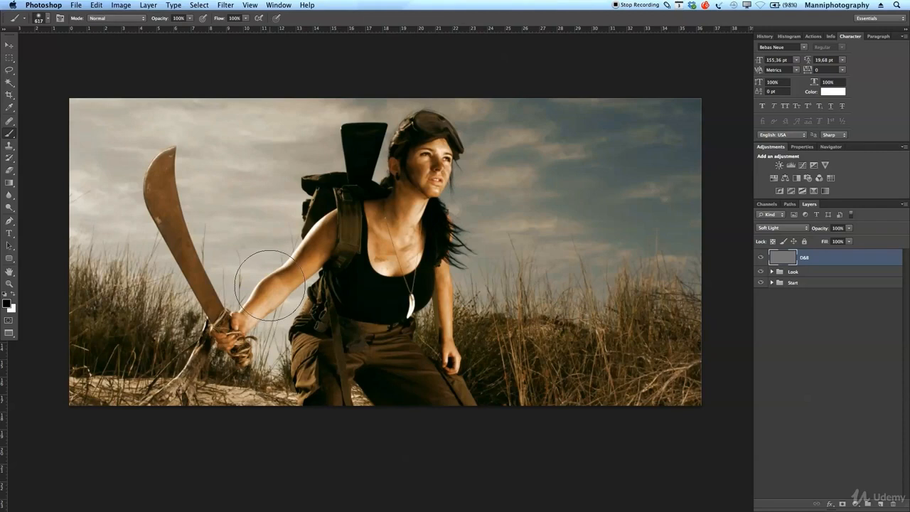
mouse_move(221, 188)
mouse_down()
mouse_move(243, 185)
mouse_move(180, 191)
mouse_move(194, 193)
mouse_up()
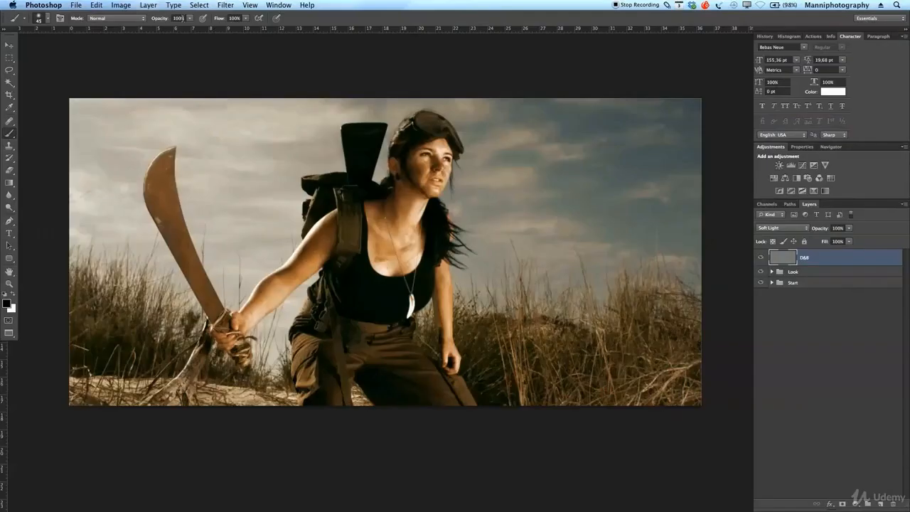
click(189, 18)
drag(190, 30, 158, 28)
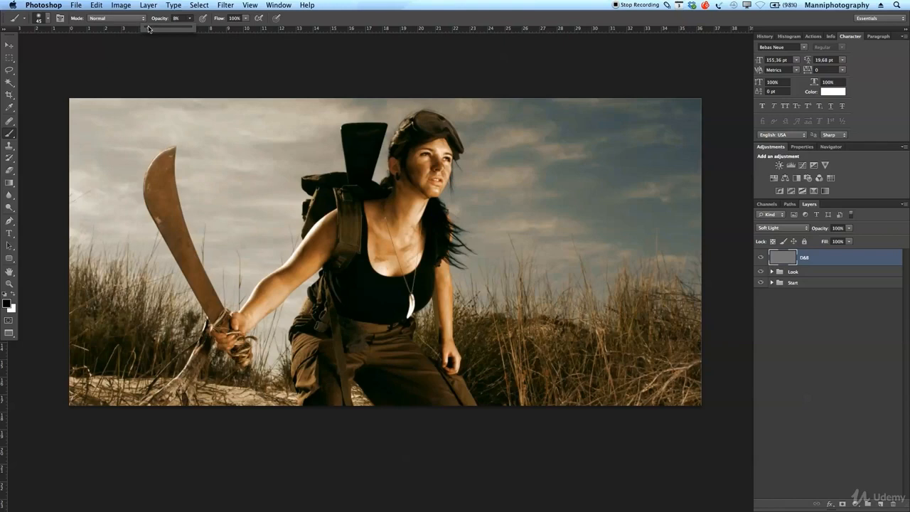
click(190, 34)
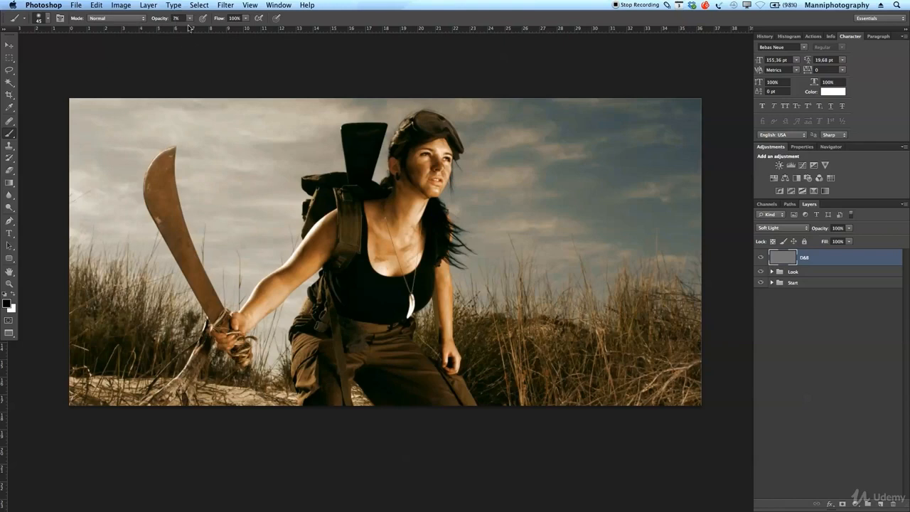
click(12, 296)
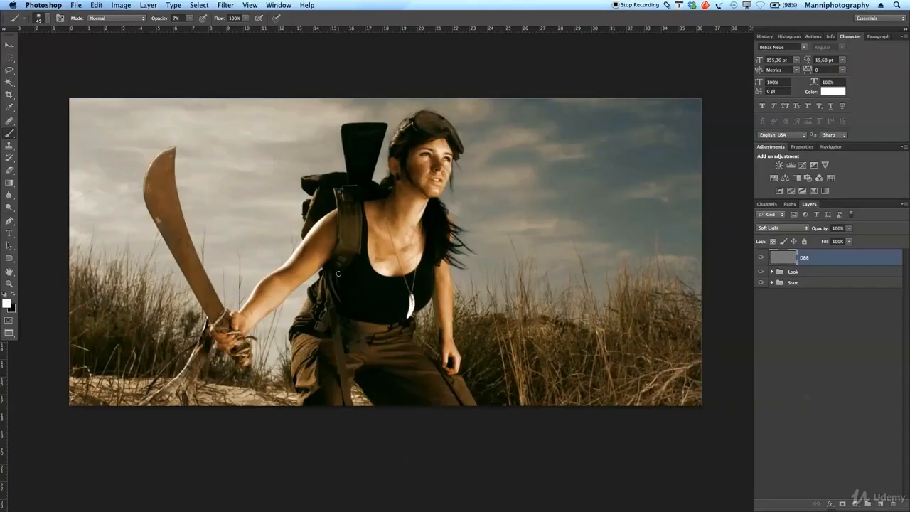
- Dodge the highlights on the woman's face and neck on the D&B layer, enlarging the white brush to 70 px and beyond
key(z)
mouse_move(414, 241)
mouse_down()
mouse_move(453, 229)
mouse_move(469, 186)
mouse_move(467, 295)
mouse_up()
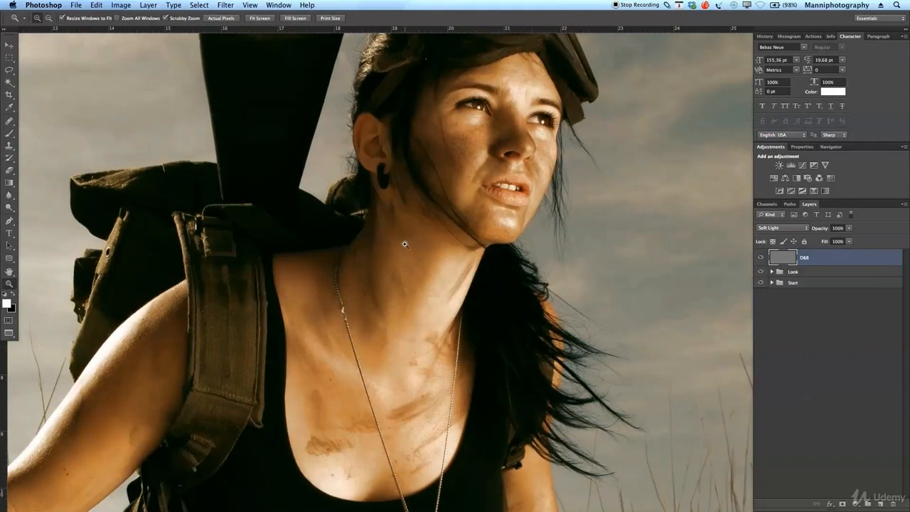
key(b)
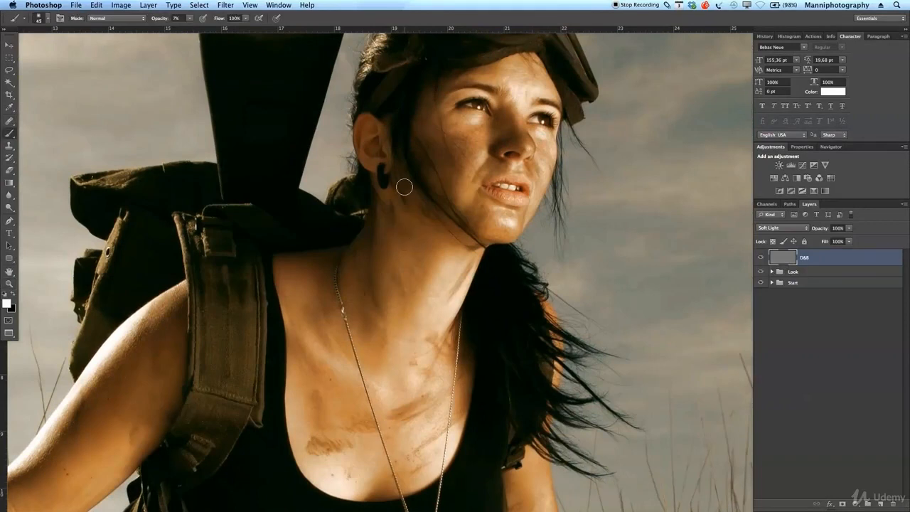
key(bracketright)
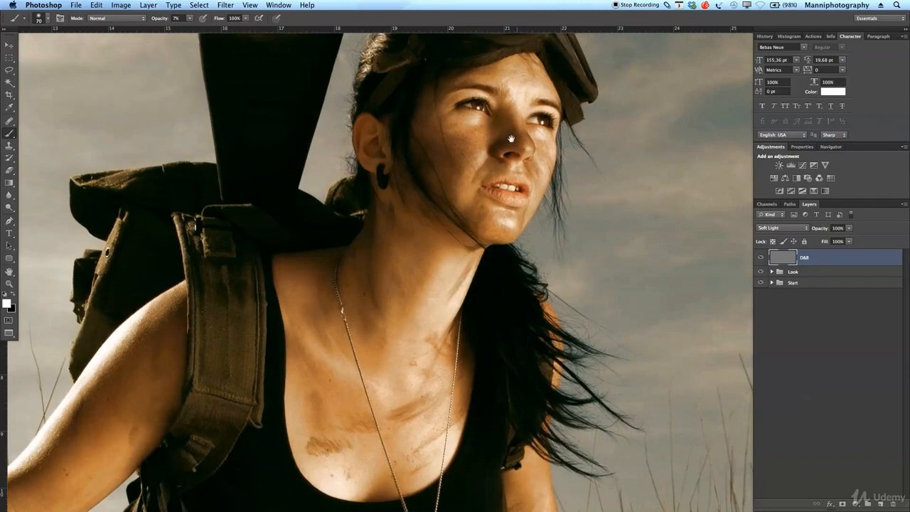
drag(515, 136, 493, 151)
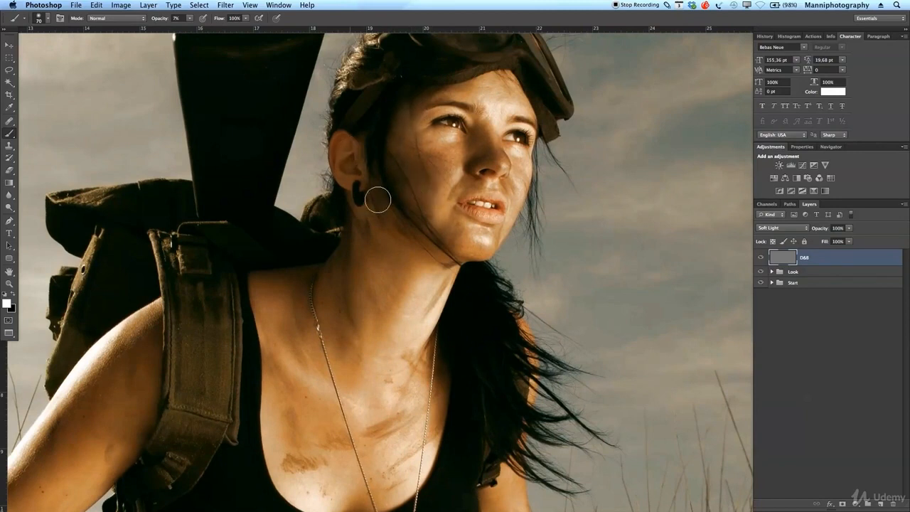
key(bracketright)
key(bracketright)
key(bracketright)
key(bracketright)
key(bracketright)
key(bracketright)
key(bracketleft)
key(bracketleft)
key(bracketleft)
- Dodge the highlights along the arm holding the machete with a soft white brush of about 125 px
drag(306, 443, 530, 194)
key(bracketright)
key(bracketright)
key(bracketright)
key(bracketright)
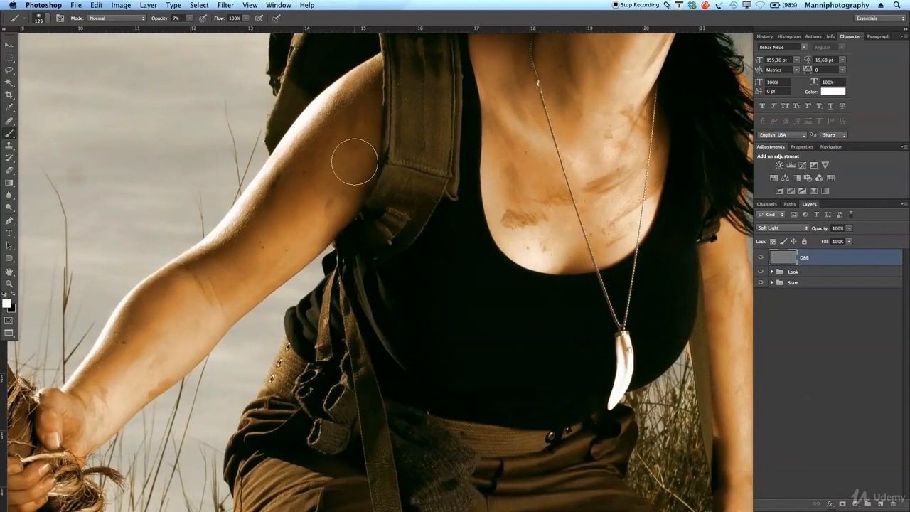
key(bracketleft)
key(bracketleft)
- Brighten the fabric folds of the trousers and the belt area, reducing the brush from 150 to 30 px
drag(242, 272, 249, 188)
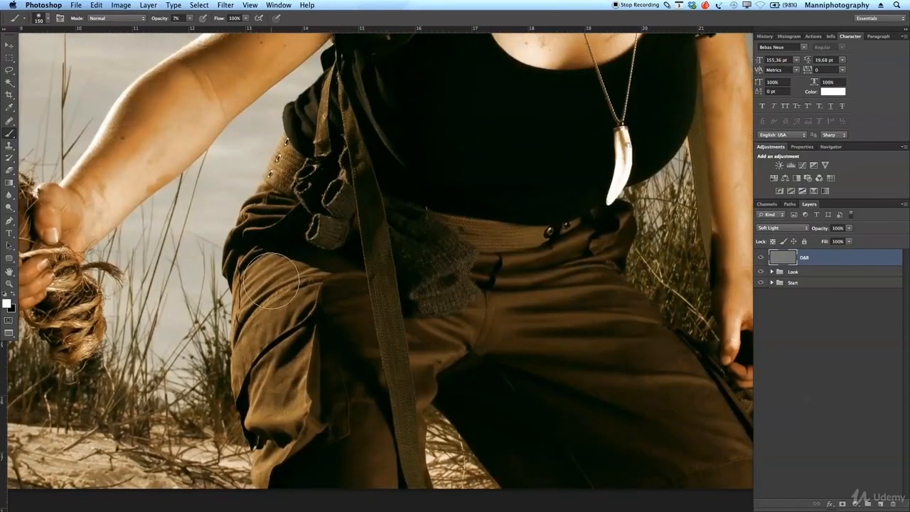
key(bracketleft)
key(bracketleft)
key(bracketleft)
key(bracketleft)
key(bracketleft)
key(bracketleft)
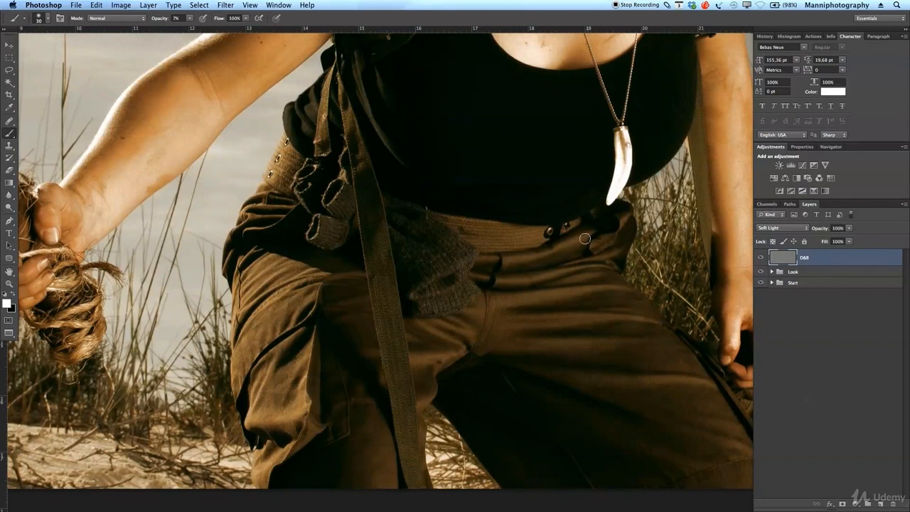
- Brighten the trouser legs down to the lower edge of the photo with a 50 px white brush
key(bracketright)
key(bracketright)
key(bracketright)
key(space)
drag(391, 222, 397, 215)
scroll(397, 215, down, 6)
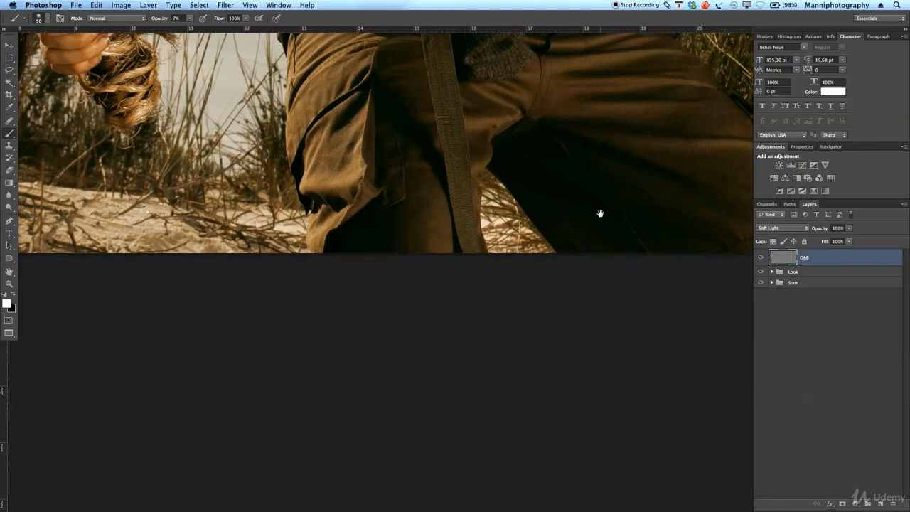
key(space)
drag(600, 211, 369, 307)
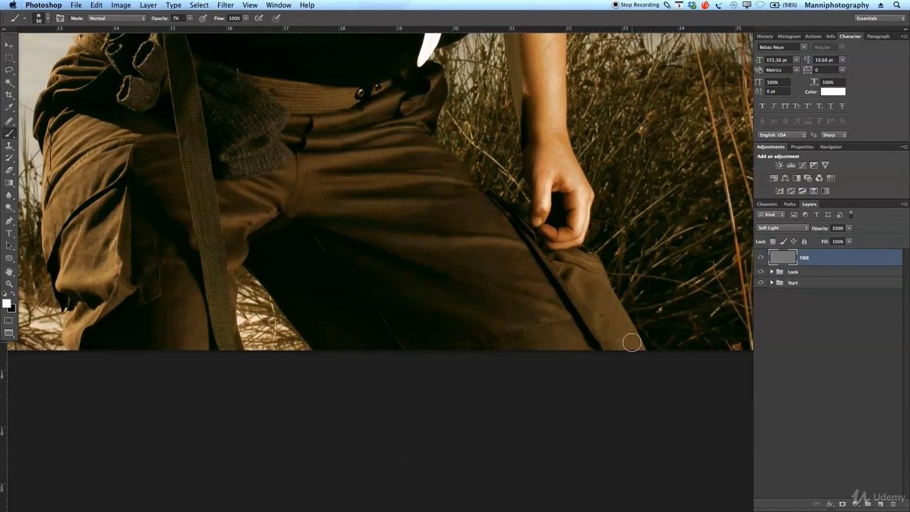
- Dodge the highlights on the woman's lowered arm and hand with a 70 px white brush
key(space)
drag(656, 148, 549, 366)
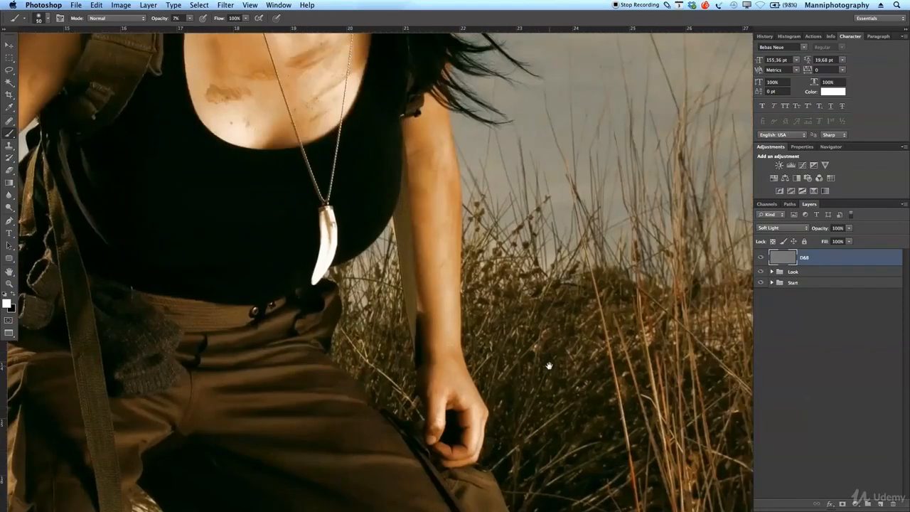
key(bracketright)
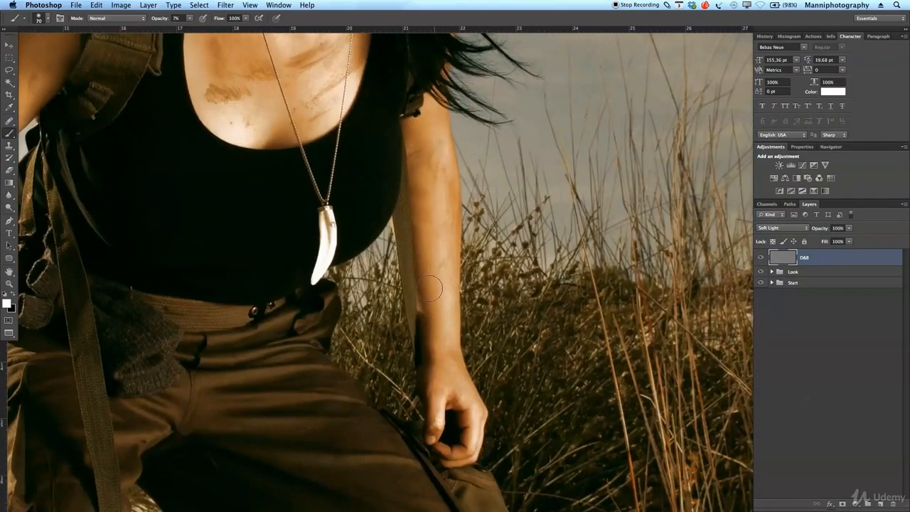
key(space)
drag(444, 389, 443, 395)
scroll(433, 266, up, 5)
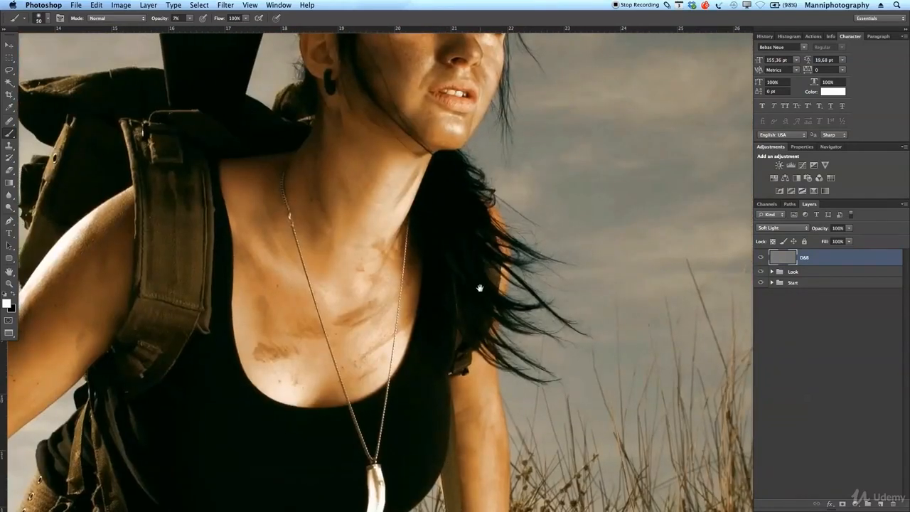
- Dodge the hair highlights and the goggles on the woman's head with a 50 px white brush
scroll(481, 286, up, 5)
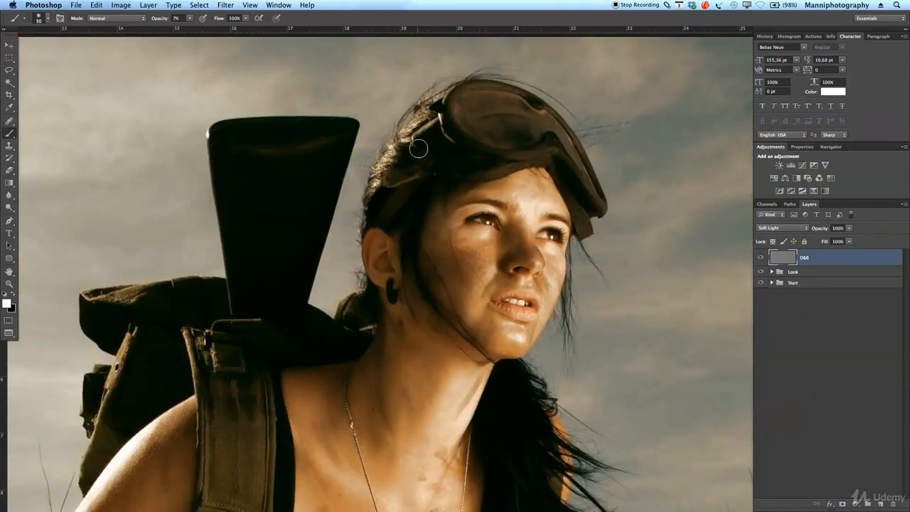
mouse_move(443, 152)
mouse_down()
mouse_move(465, 171)
mouse_move(481, 127)
mouse_move(514, 97)
mouse_move(555, 121)
mouse_move(503, 124)
mouse_move(492, 94)
mouse_move(532, 110)
mouse_move(512, 110)
mouse_up()
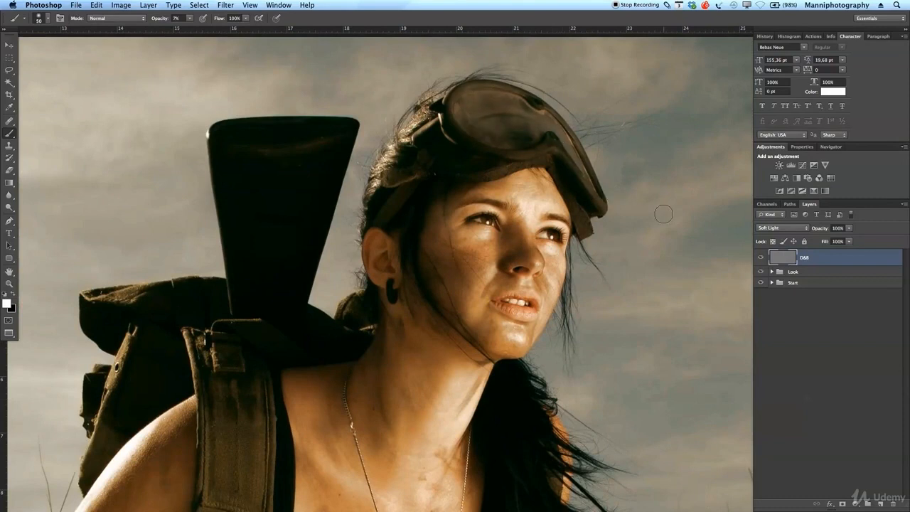
- Swap the paint color to black and burn the shadows on the woman's face, reducing the brush to 10 px
key(x)
key(bracketright)
key(bracketright)
key(bracketright)
key(bracketright)
key(bracketright)
key(bracketright)
key(bracketleft)
key(bracketleft)
key(bracketleft)
key(bracketleft)
key(bracketleft)
drag(448, 374, 460, 265)
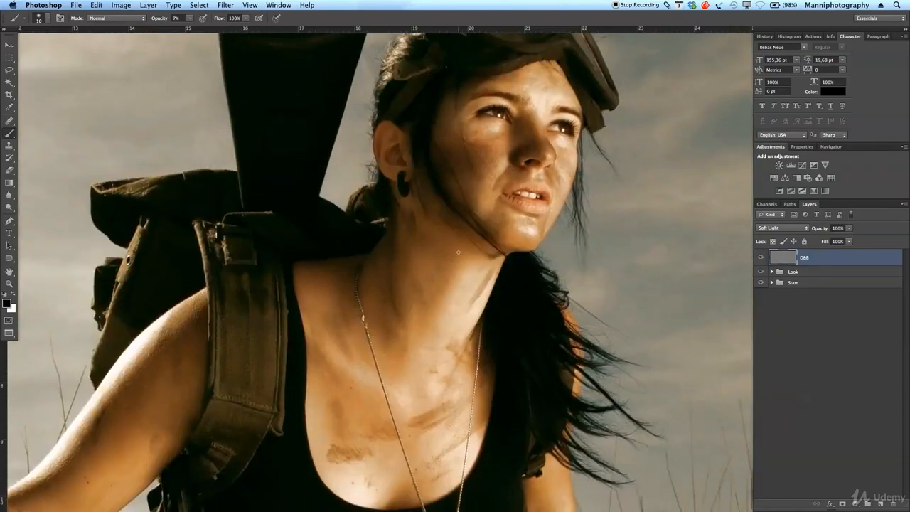
- Burn the shadows along the woman's neck and chest with a black brush enlarged to 90 px
key(])
key(])
key(])
key(])
key(])
key(])
key(])
key(])
key(])
drag(390, 235, 387, 306)
key(])
key(])
mouse_move(358, 446)
mouse_down()
mouse_move(406, 410)
mouse_move(359, 433)
mouse_move(403, 440)
mouse_move(467, 399)
mouse_move(428, 425)
mouse_up()
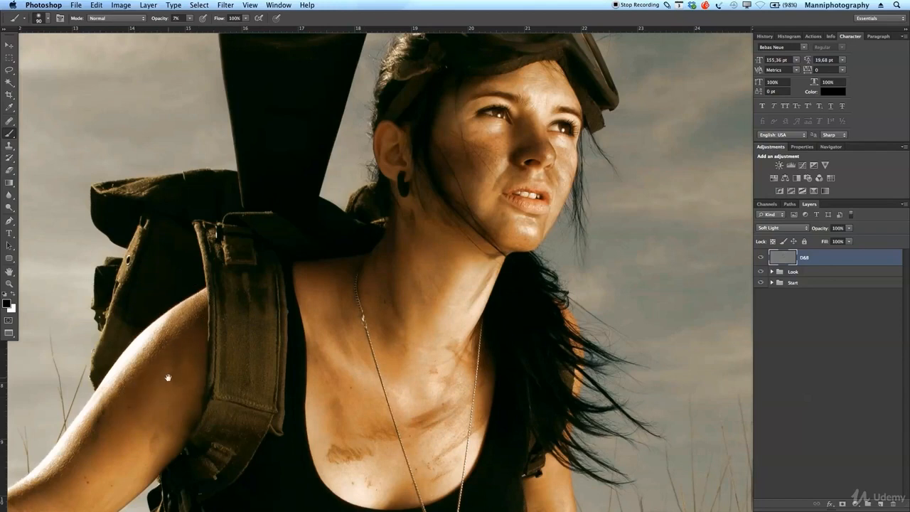
- Burn the shadow areas along the arm holding the machete with a black brush, varying its size between 45 and 90 px
drag(179, 374, 290, 210)
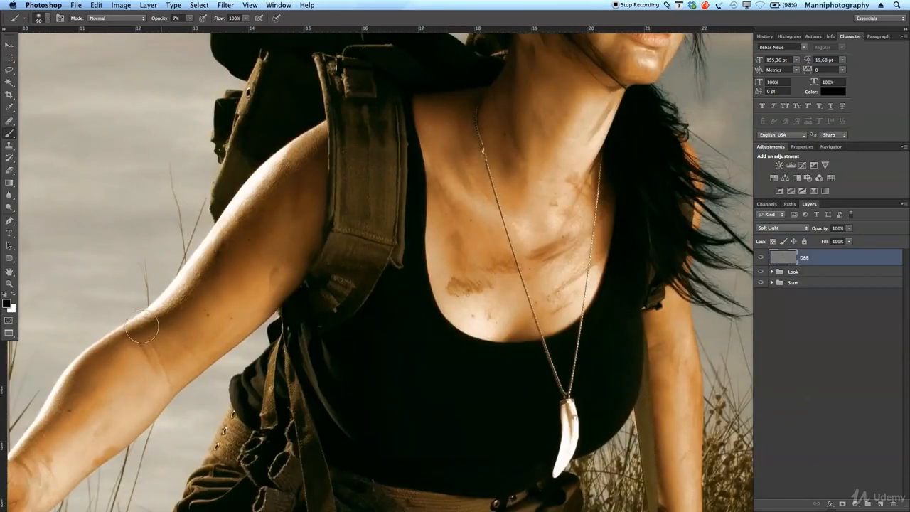
drag(69, 396, 288, 212)
key([)
key([)
key([)
key([)
key([)
key([)
key([)
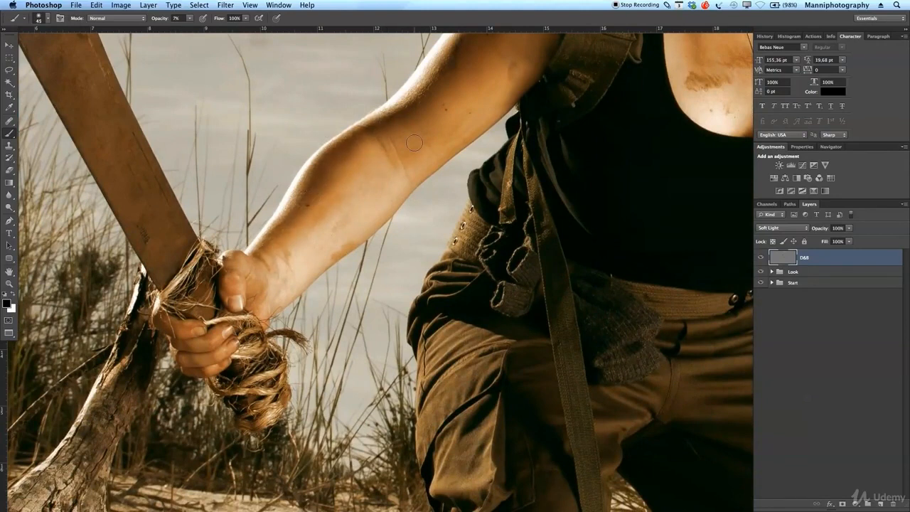
drag(457, 121, 396, 229)
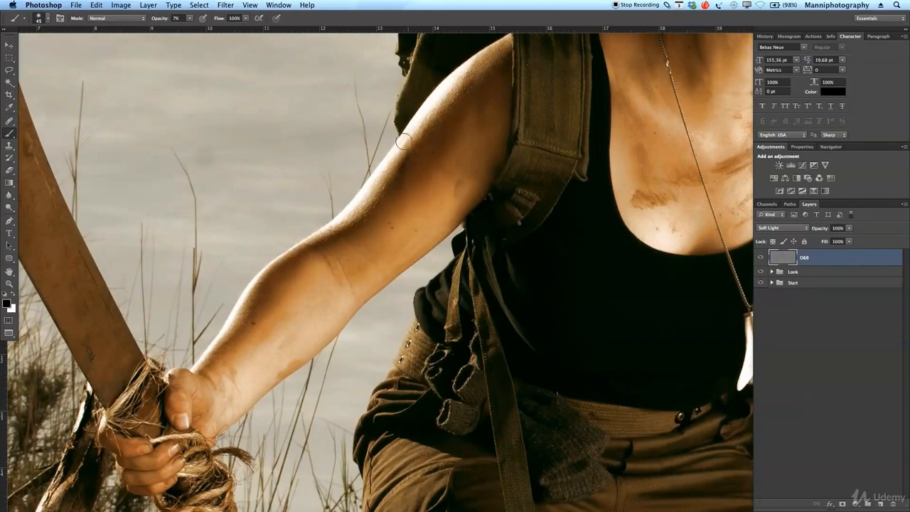
drag(484, 172, 471, 85)
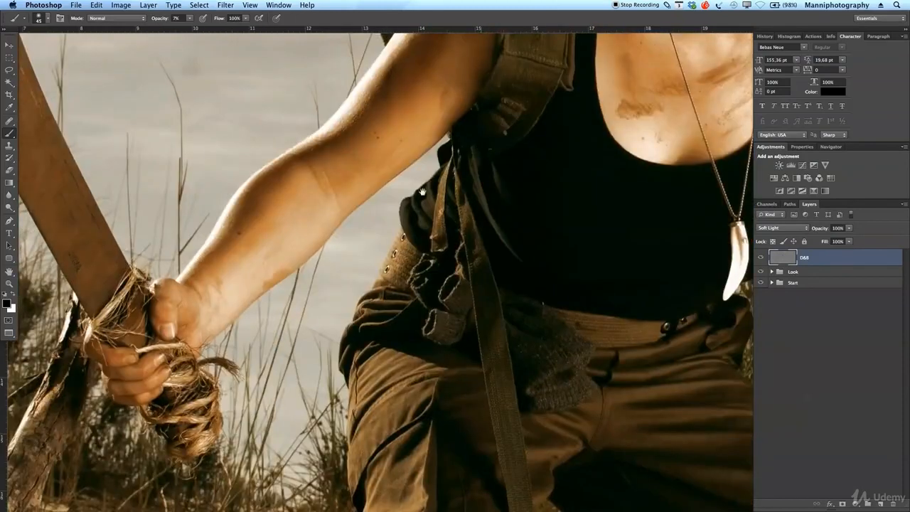
drag(339, 345, 435, 478)
drag(337, 242, 332, 100)
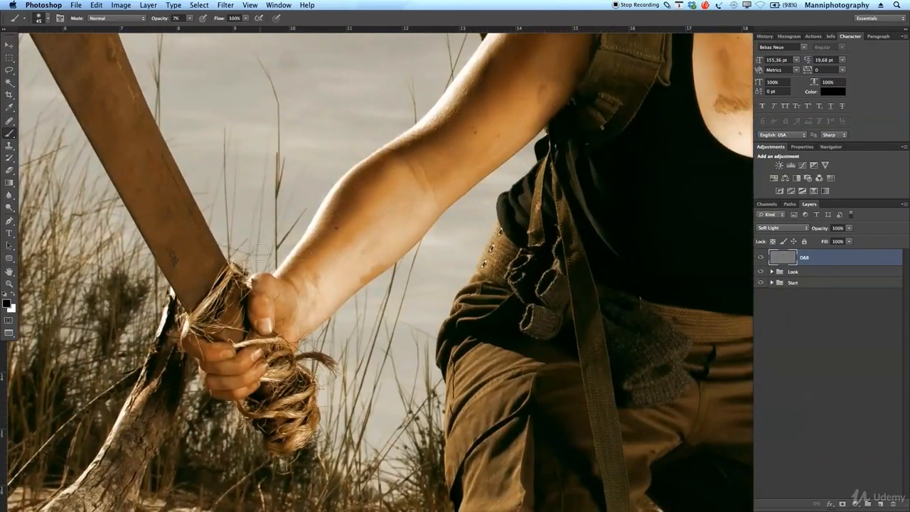
key(bracketright)
key(bracketright)
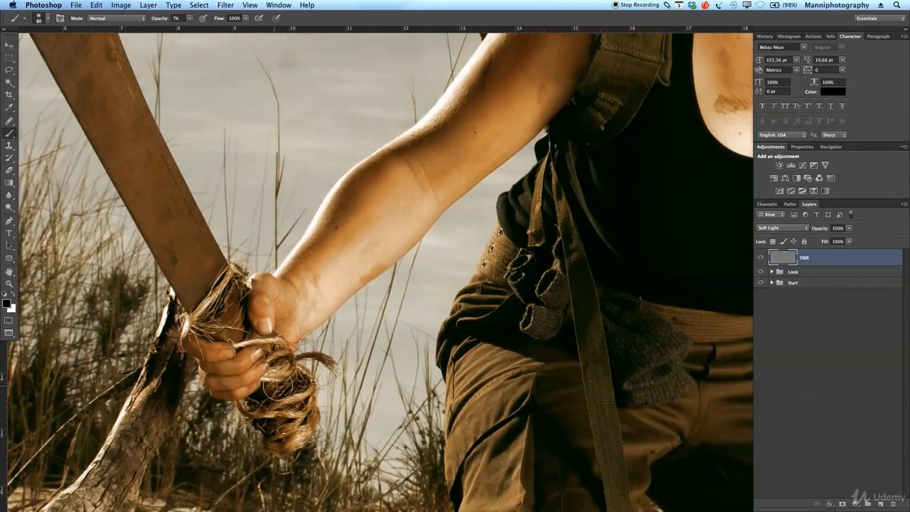
- Burn the machete blade from tip to handle with a black brush enlarged from 100 to 200 px
mouse_move(158, 161)
mouse_down()
mouse_move(209, 301)
mouse_move(239, 445)
mouse_up()
key(bracketright)
key(bracketright)
key(bracketright)
key(bracketright)
key(bracketright)
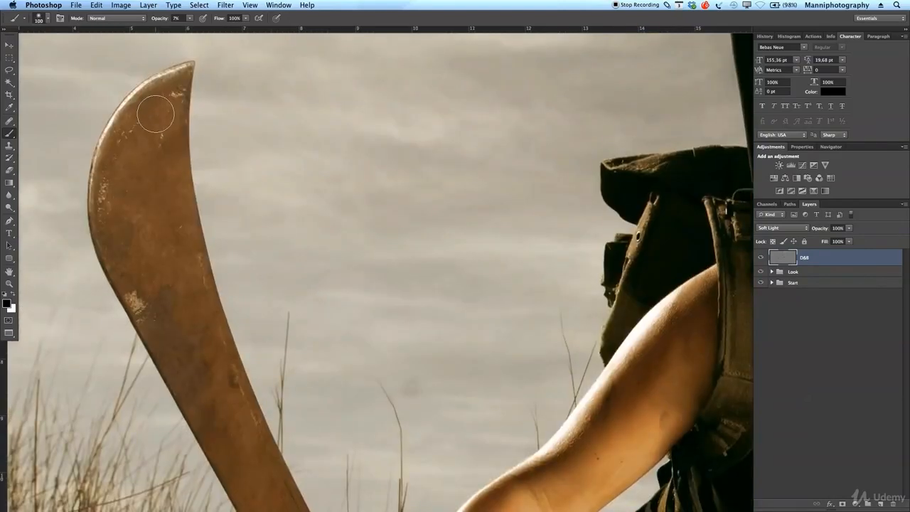
key(bracketright)
drag(215, 374, 160, 197)
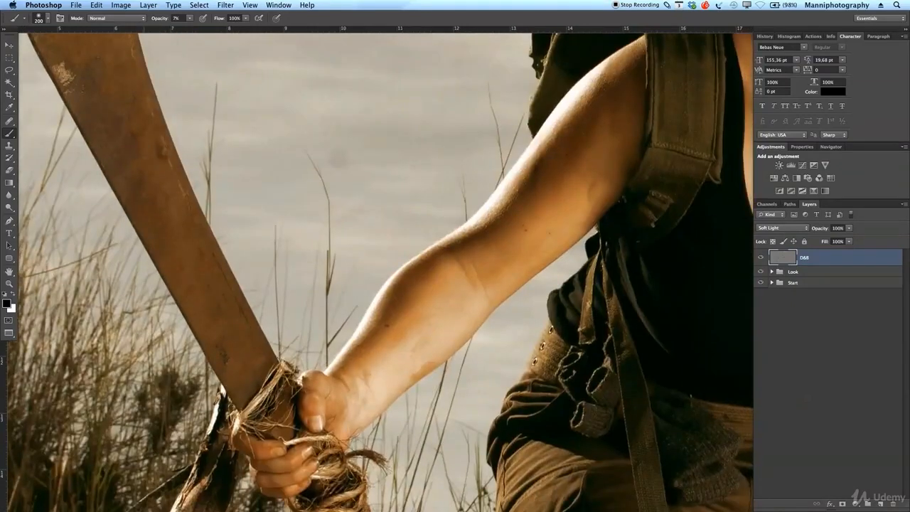
- Burn the fold and pocket shadows of the trousers with a small black brush of about 15 px
drag(317, 450, 121, 142)
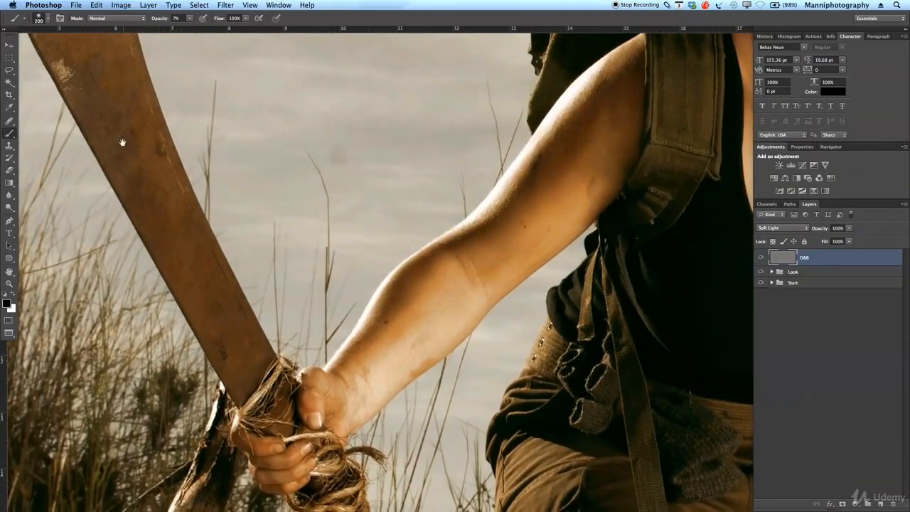
drag(369, 265, 301, 178)
mouse_move(275, 282)
mouse_down()
mouse_move(280, 335)
mouse_move(359, 382)
mouse_up()
key(bracketleft)
key(bracketleft)
key(bracketleft)
key(bracketleft)
key(bracketleft)
key(bracketleft)
key(bracketleft)
key(bracketleft)
key(bracketleft)
key(bracketleft)
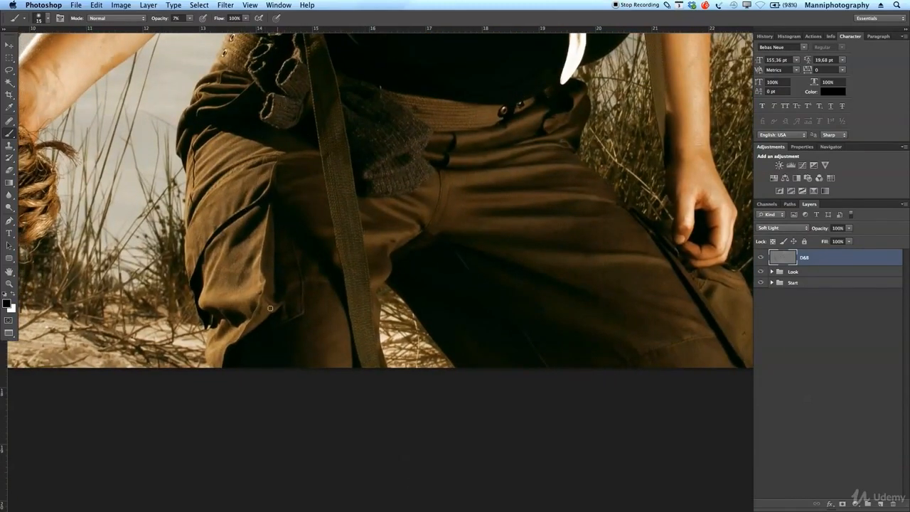
key(bracketright)
key(bracketright)
key(bracketright)
key(bracketleft)
key(bracketright)
key(bracketleft)
- Zoom out to the whole photo and toggle the D&B layer's visibility to compare before and after
key(z)
drag(553, 197, 498, 199)
drag(618, 134, 538, 248)
drag(575, 217, 528, 248)
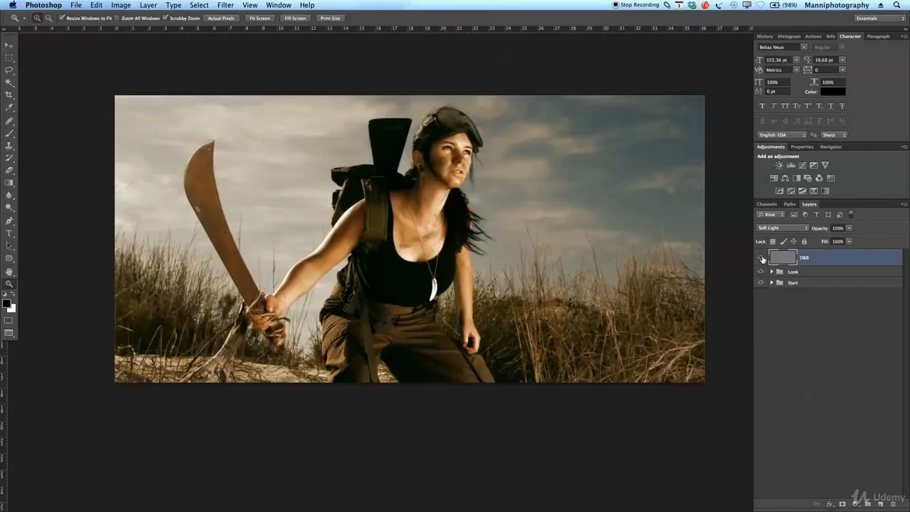
click(761, 258)
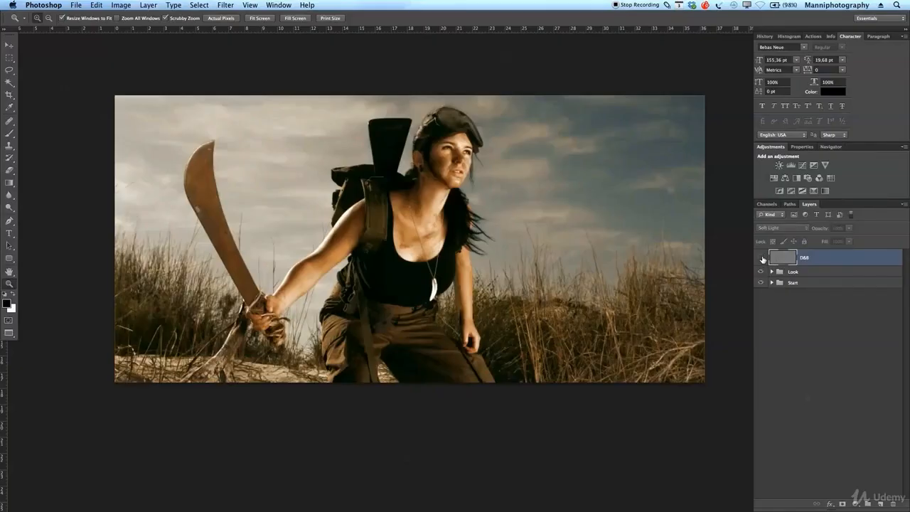
click(762, 258)
click(762, 259)
click(762, 260)
click(762, 259)
click(763, 259)
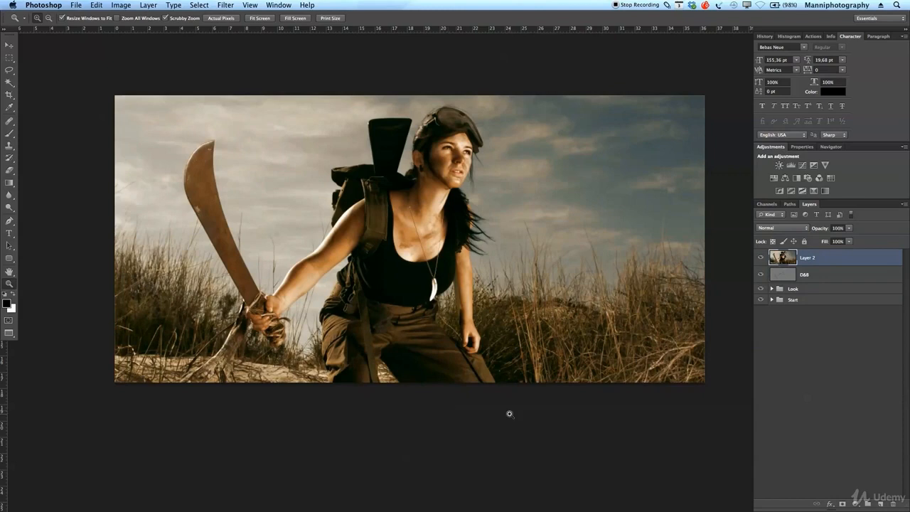
- Open Color Efex Pro 4 on the merged Layer 2 and choose the Vignette filter
click(226, 5)
mouse_move(260, 225)
click(389, 224)
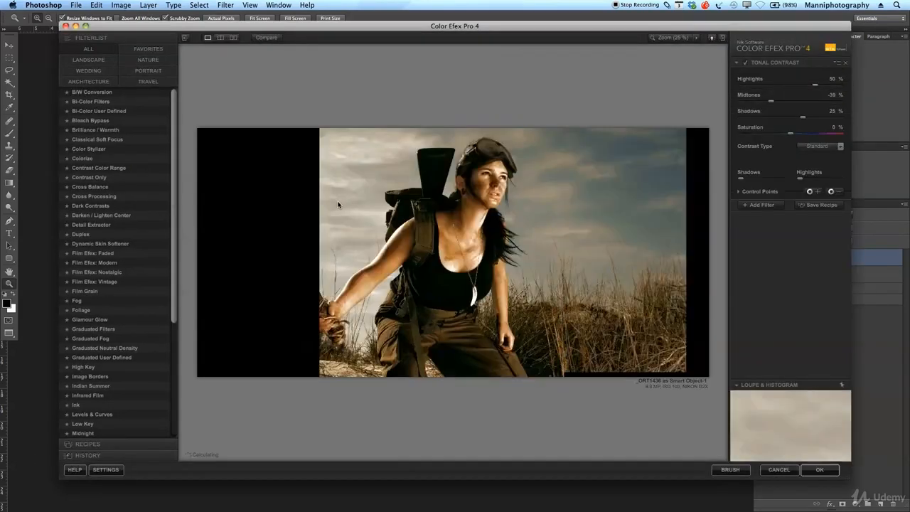
drag(174, 165, 175, 283)
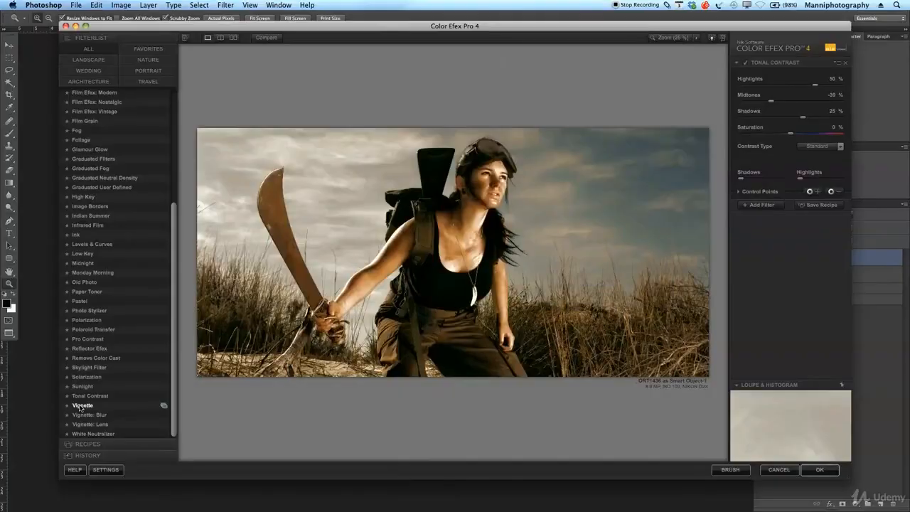
click(78, 406)
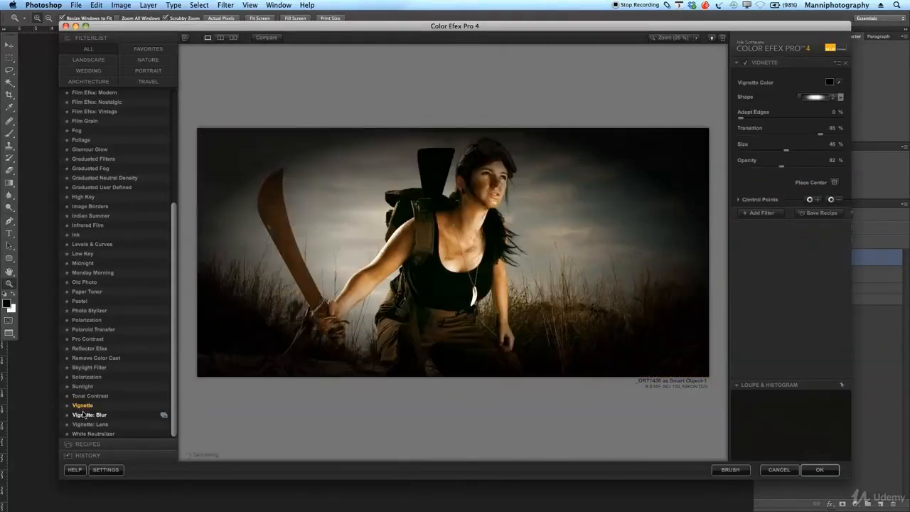
drag(439, 25, 413, 23)
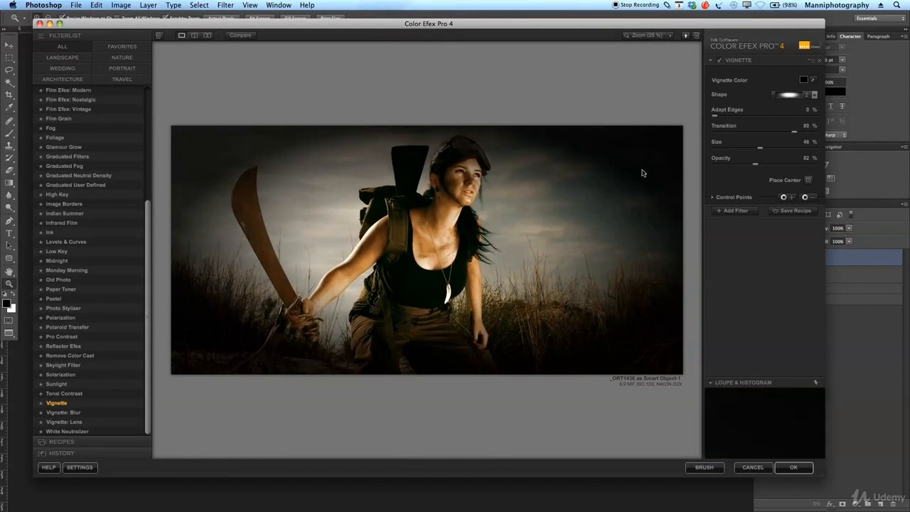
- Give the vignette shape 2 and set Adapt Edges to 53%
click(797, 96)
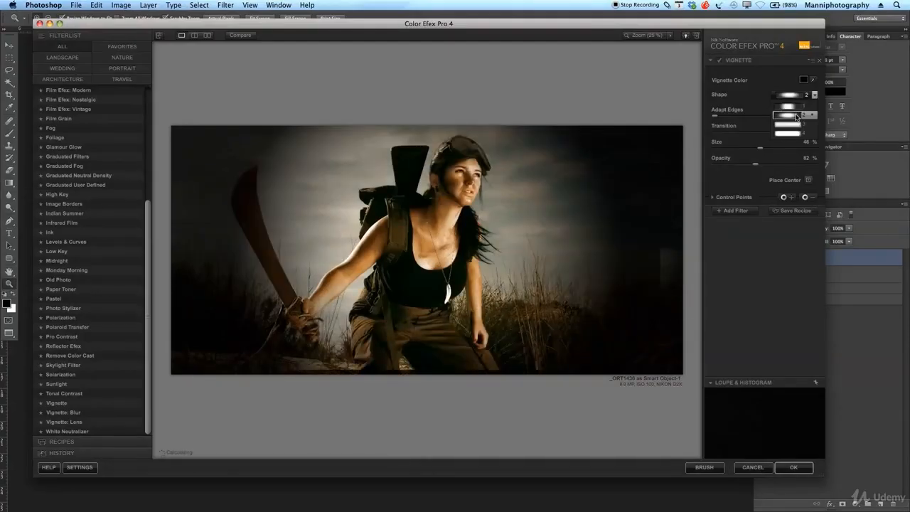
click(798, 115)
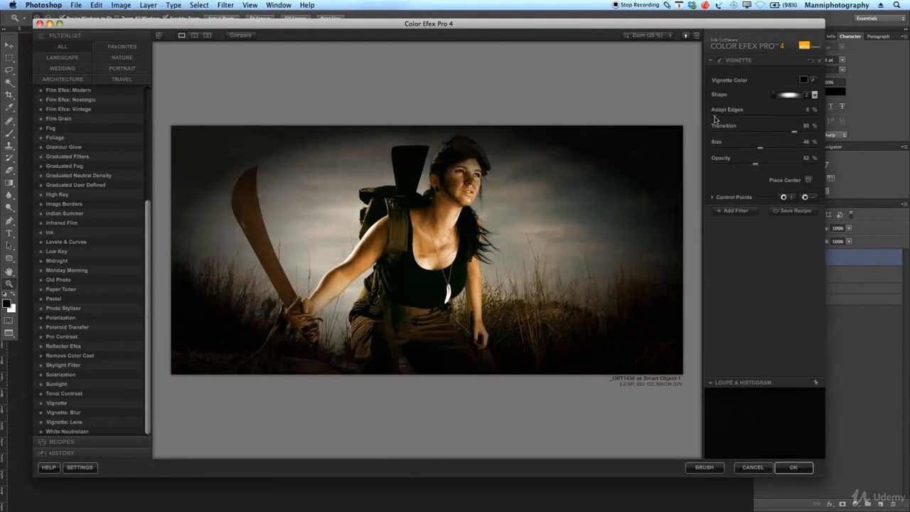
drag(739, 120, 786, 119)
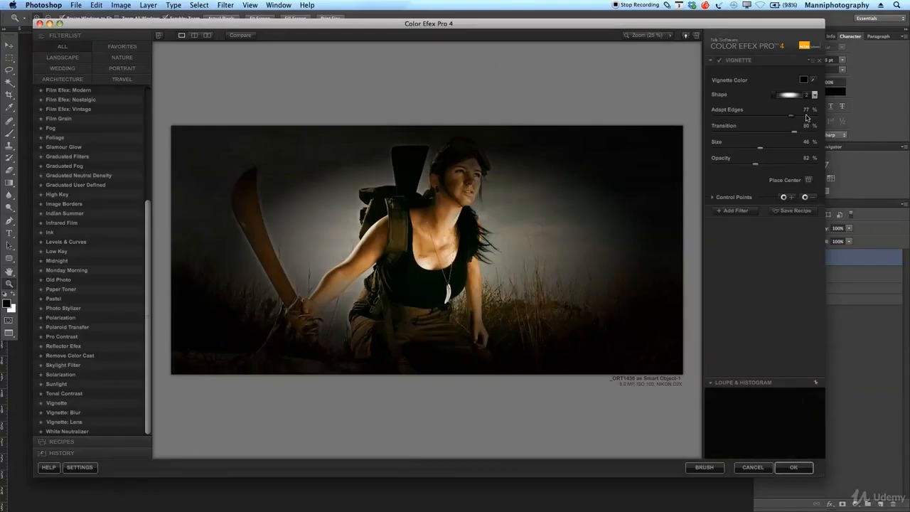
drag(776, 121, 774, 121)
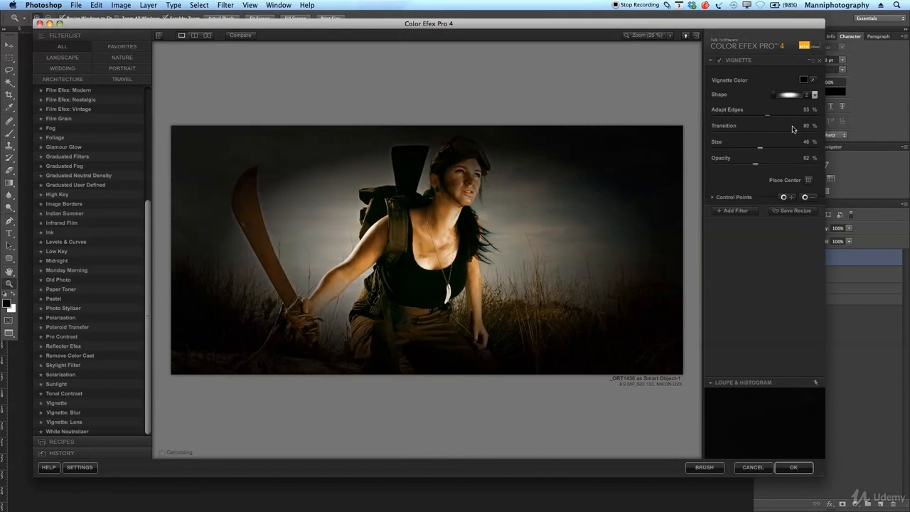
- Set the vignette's Transition to 100%, Size to 3% and Opacity to 23%, and apply the filter
drag(796, 135, 738, 140)
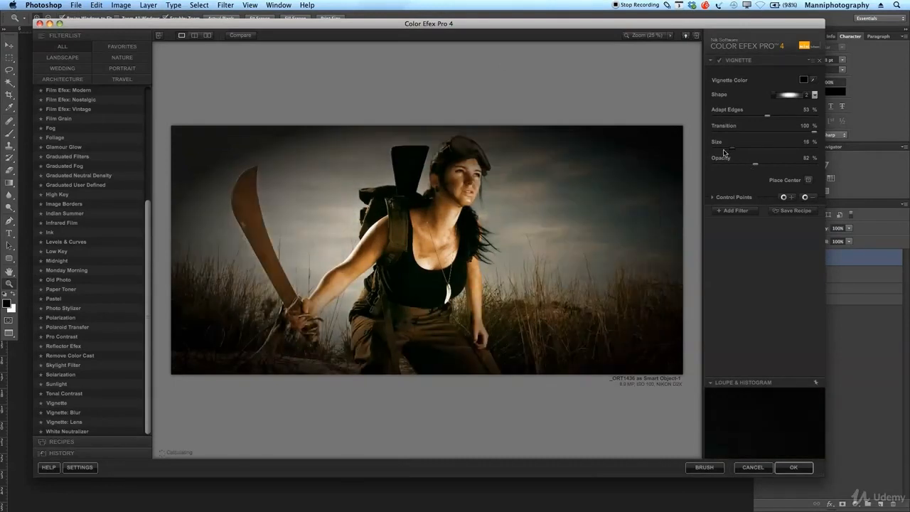
drag(721, 152, 719, 153)
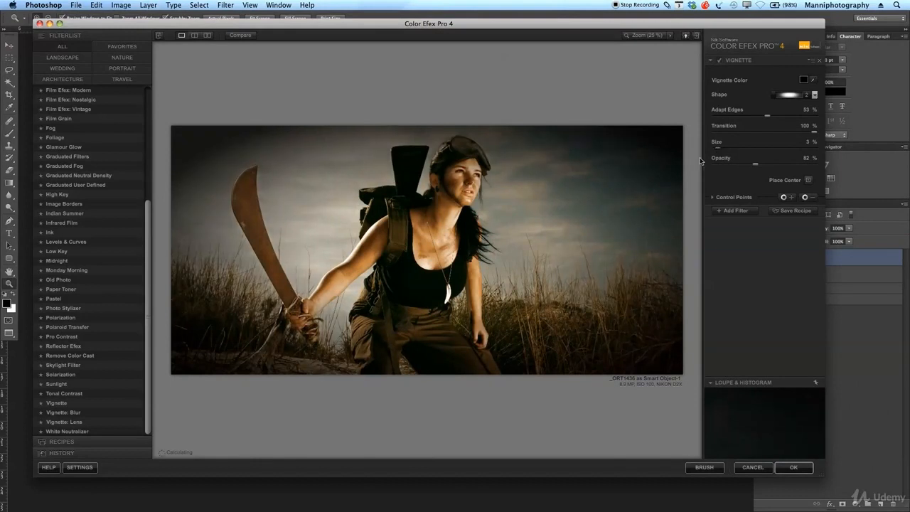
drag(756, 167, 722, 166)
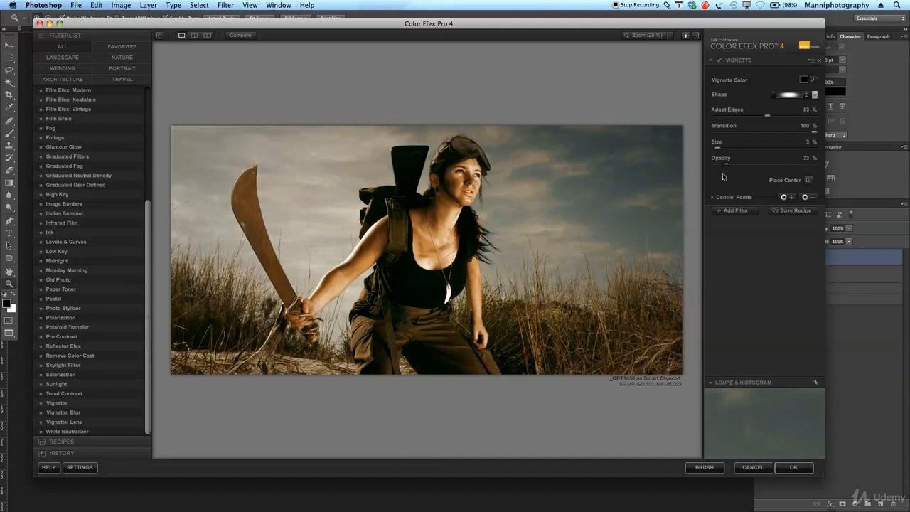
click(791, 469)
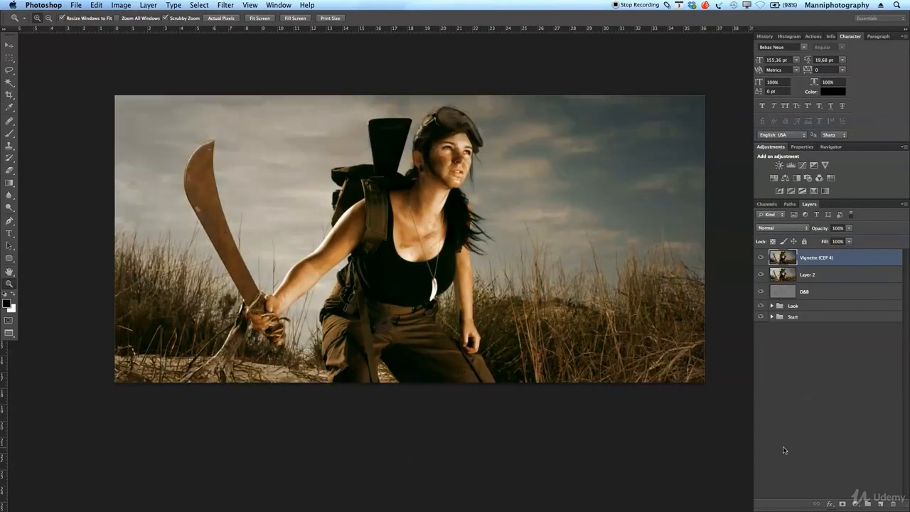
- Toggle the Vignette (CEP 4) layer's visibility to compare the photo with and without the vignette
click(763, 259)
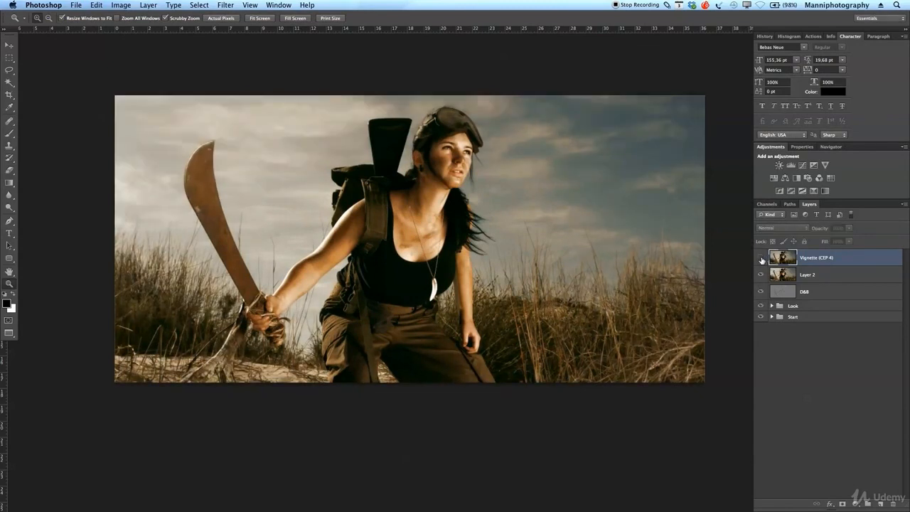
click(762, 259)
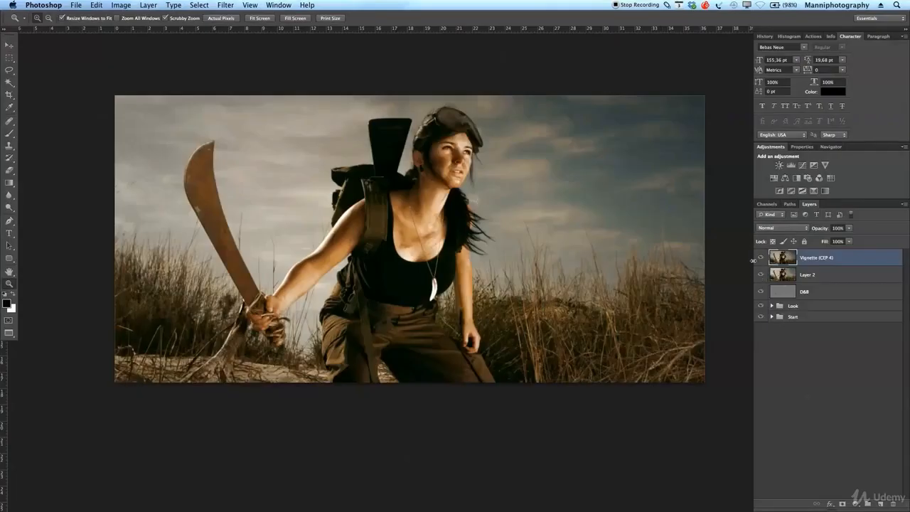
click(761, 258)
click(761, 258)
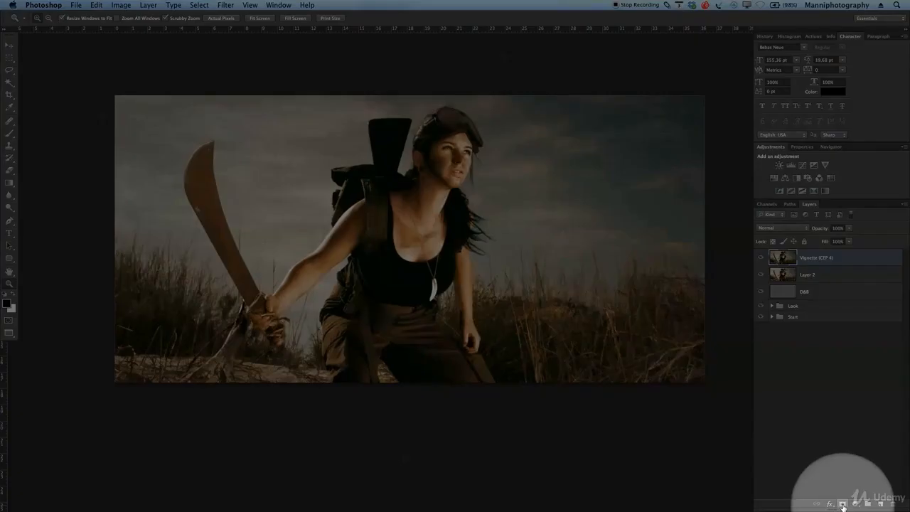
- Add a white layer mask to the Vignette (CEP 4) layer and ready a black brush at 100% opacity
click(843, 503)
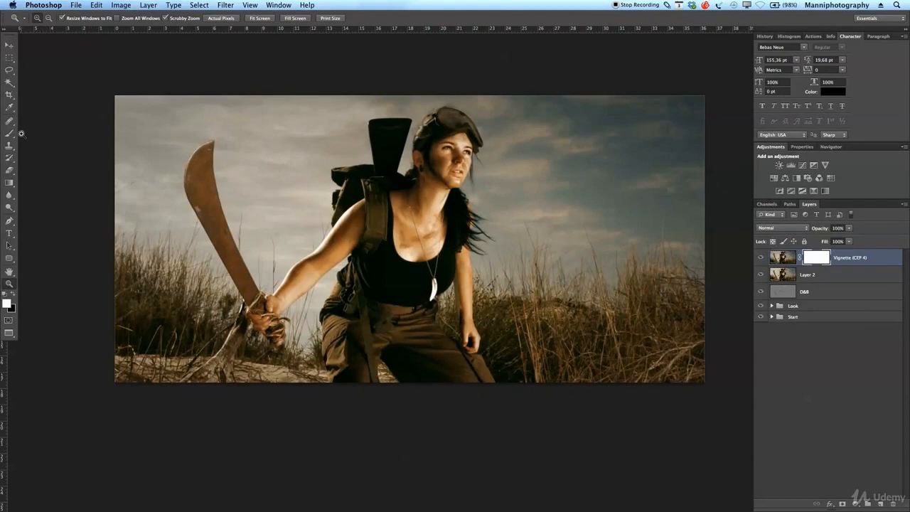
key(b)
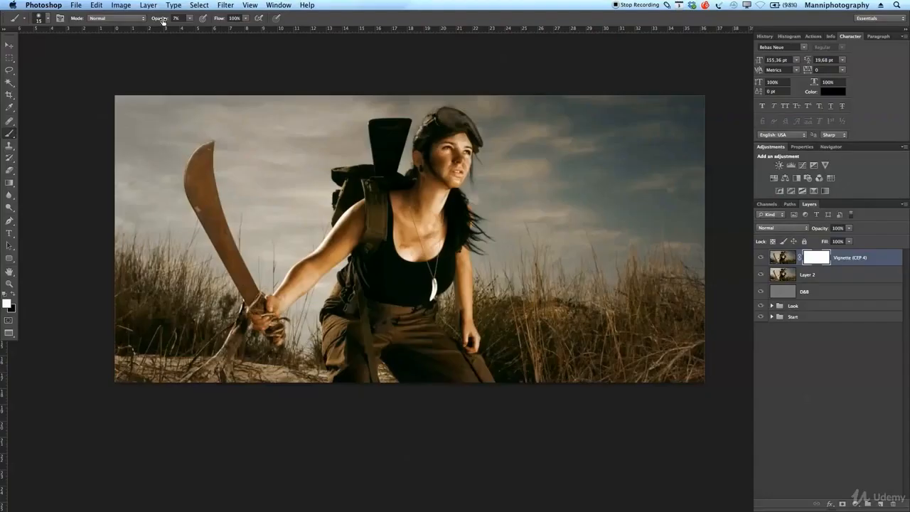
mouse_move(163, 20)
mouse_down()
mouse_move(206, 27)
mouse_move(179, 26)
mouse_up()
click(12, 296)
- Paint black on the vignette mask over the sky and machete with a 1300 px brush, using 77% brush opacity for softer areas
key(bracketright)
key(bracketright)
key(bracketright)
key(bracketright)
key(bracketright)
key(bracketright)
key(bracketright)
key(bracketright)
key(bracketright)
key(bracketright)
key(bracketright)
key(bracketright)
key(bracketright)
key(bracketright)
key(bracketright)
key(bracketright)
key(bracketright)
key(bracketright)
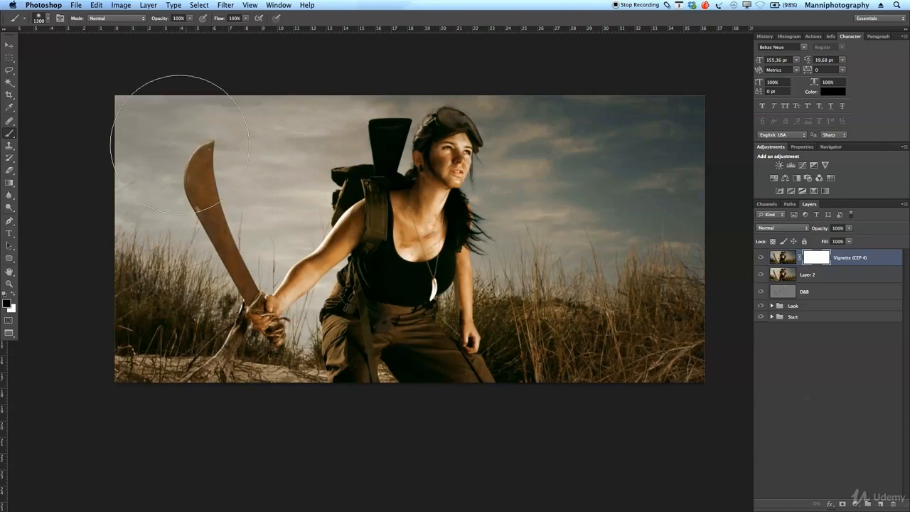
mouse_move(142, 118)
mouse_down()
mouse_move(153, 206)
mouse_move(244, 210)
mouse_move(282, 187)
mouse_move(295, 146)
mouse_move(286, 118)
mouse_move(183, 102)
mouse_move(300, 116)
mouse_up()
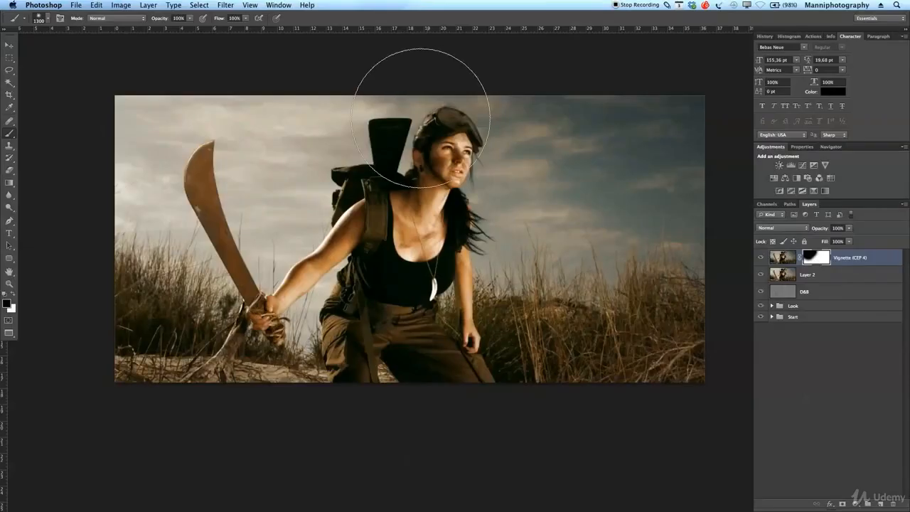
drag(161, 19, 150, 21)
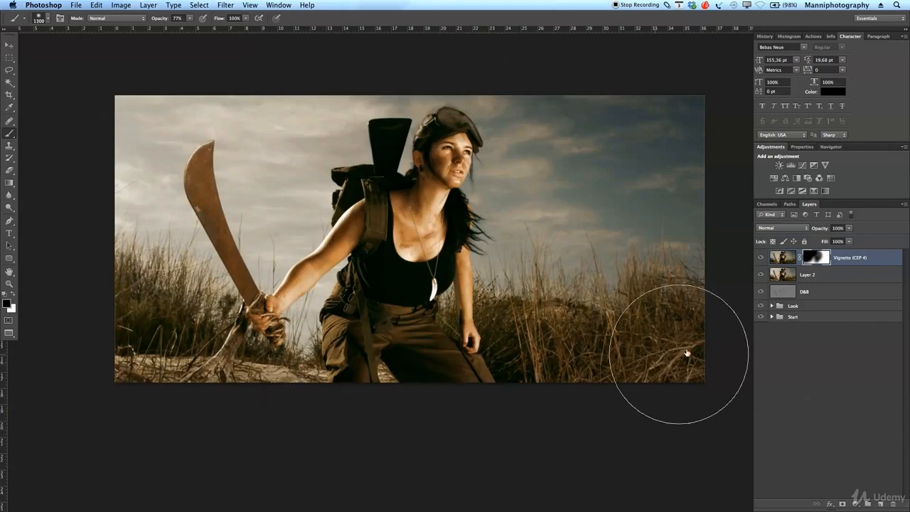
- Toggle the masked Vignette (CEP 4) layer's visibility to compare the photo with and without it
click(761, 258)
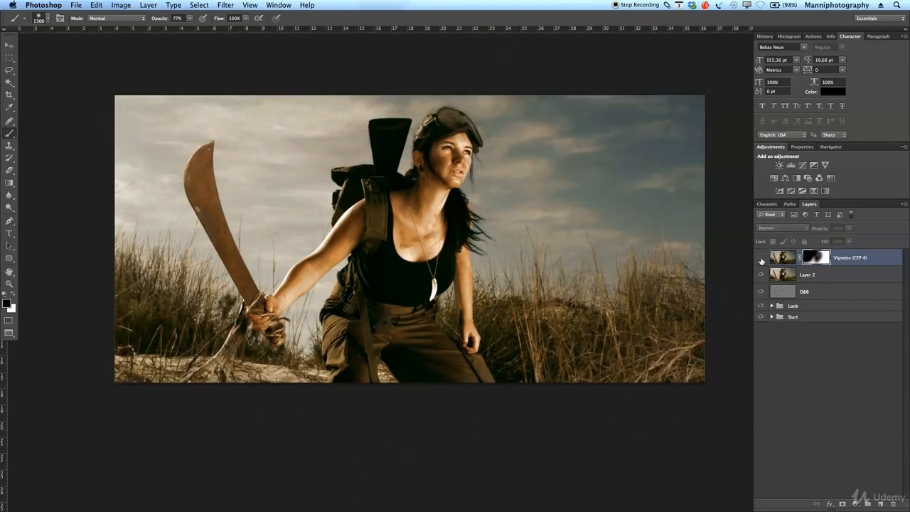
click(762, 259)
click(762, 259)
click(762, 258)
- Reduce the Vignette (CEP 4) layer's opacity to about 80% and check the effect by toggling its visibility
drag(825, 229, 818, 233)
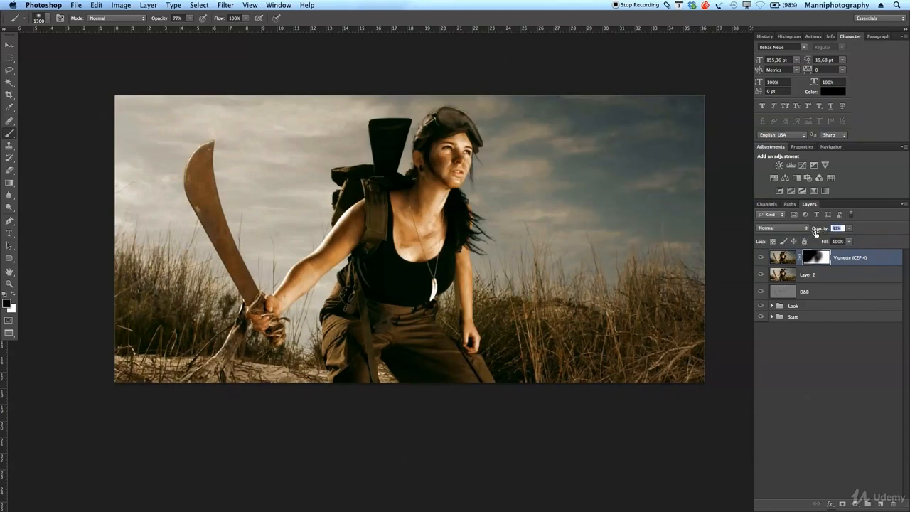
drag(816, 233, 815, 234)
click(762, 258)
click(762, 263)
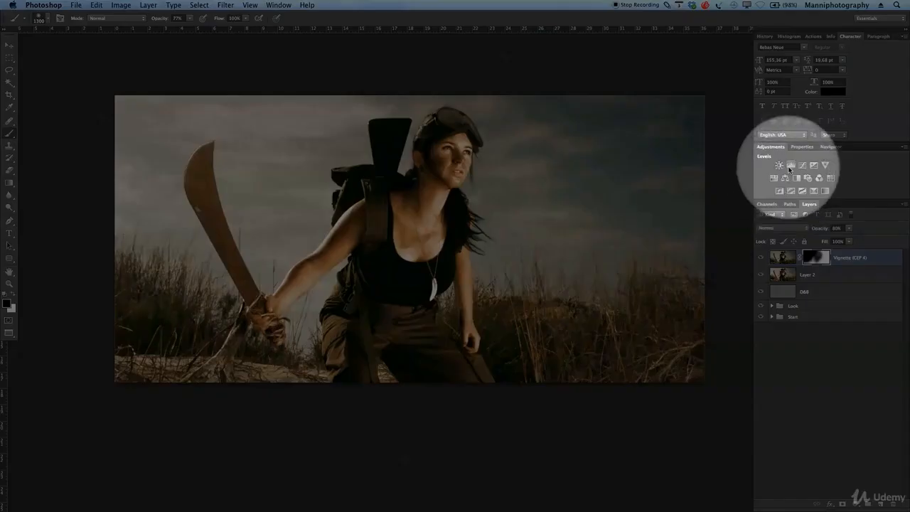
- Add a Levels adjustment layer with midtones at 0.96 and the white input level at about 246
click(790, 165)
drag(835, 244, 831, 244)
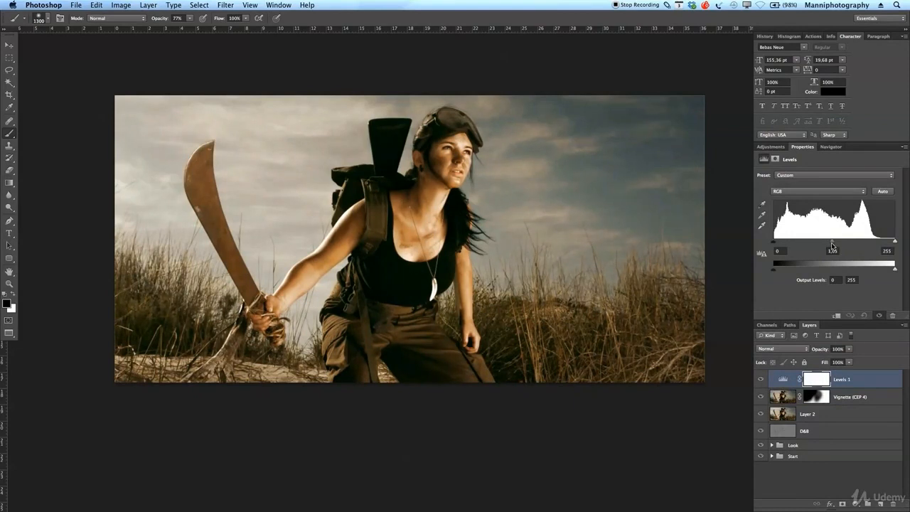
drag(834, 246, 837, 247)
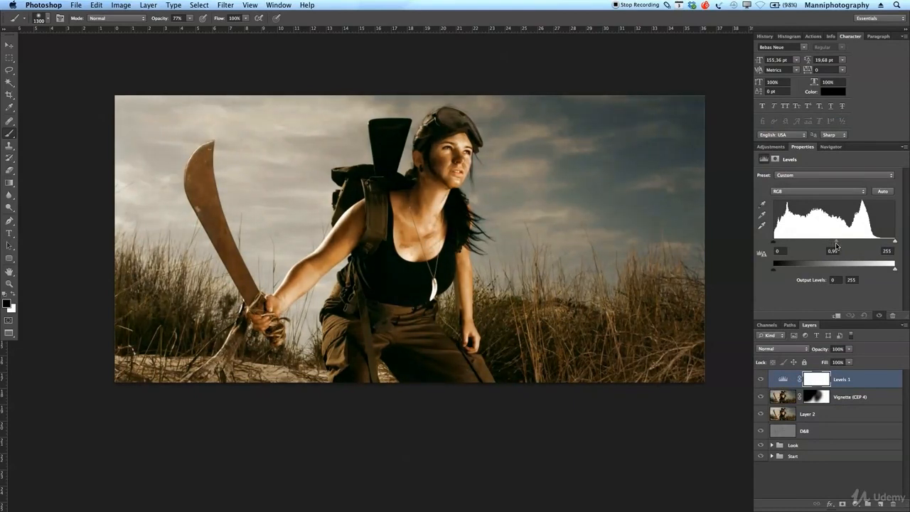
drag(836, 244, 836, 244)
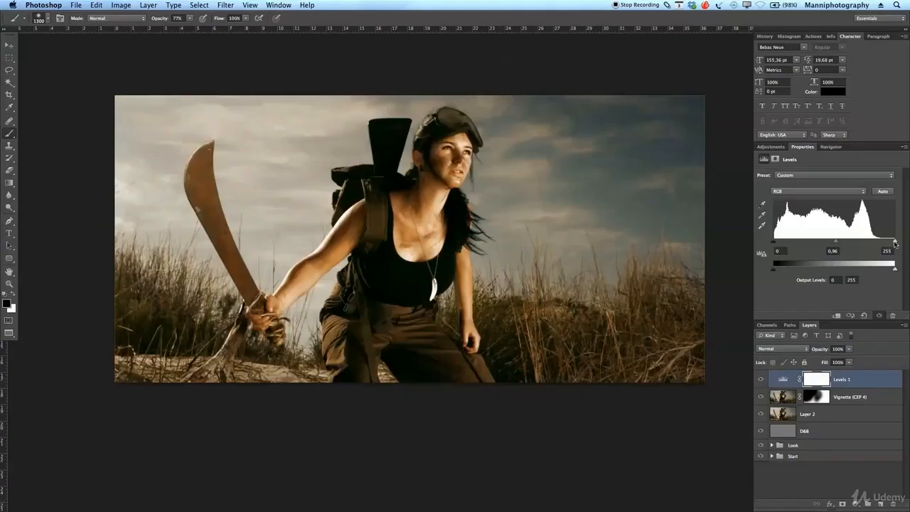
drag(896, 243, 892, 243)
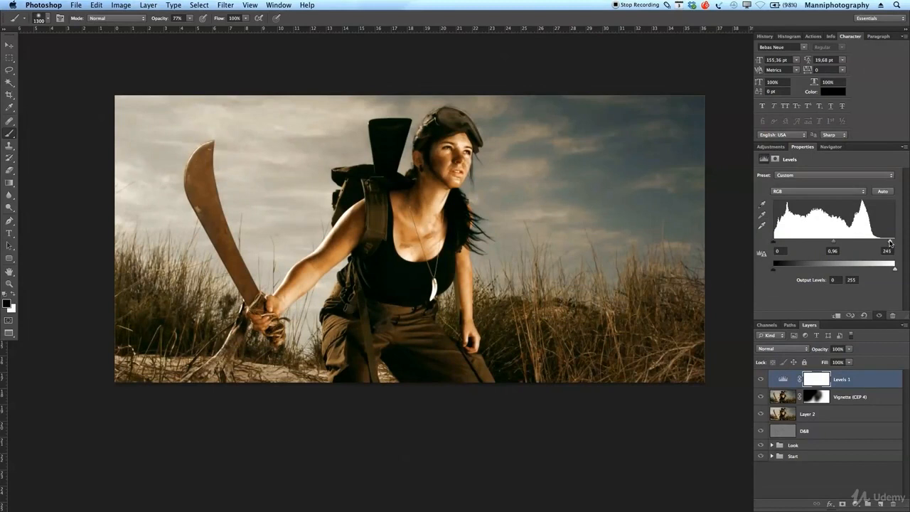
drag(891, 243, 891, 242)
drag(774, 242, 773, 244)
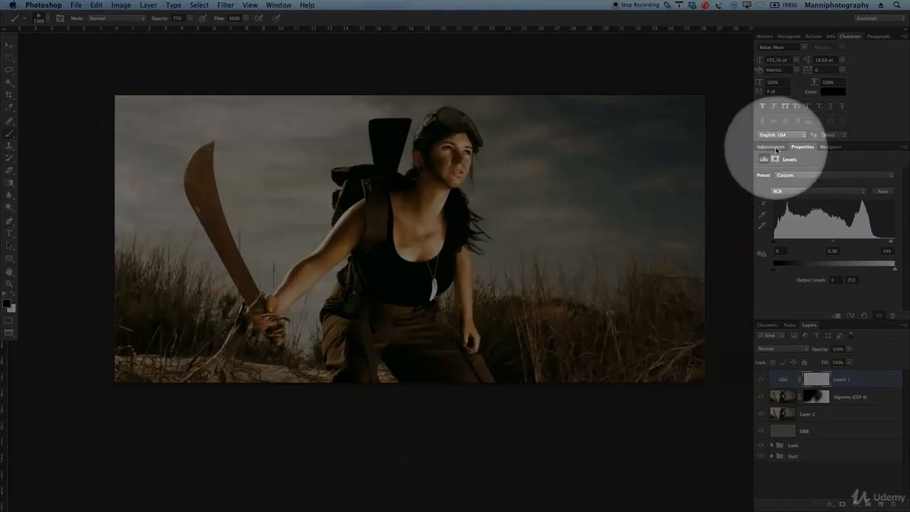
- Add a Hue/Saturation adjustment layer with Saturation at -10 for Master and -6 for Yellows
click(771, 147)
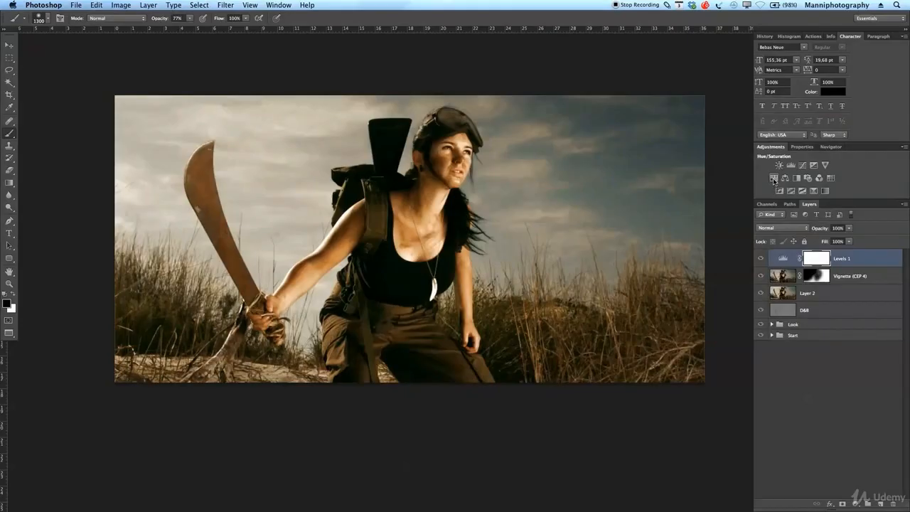
click(774, 179)
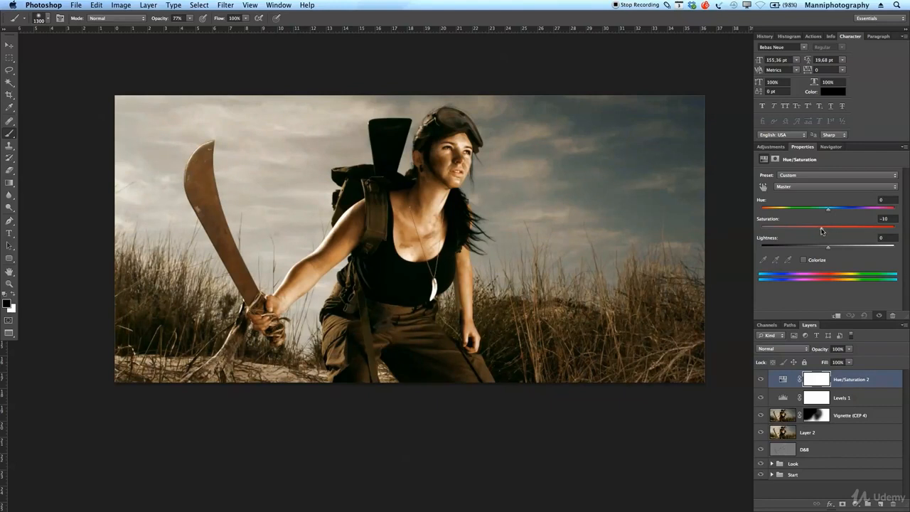
click(807, 186)
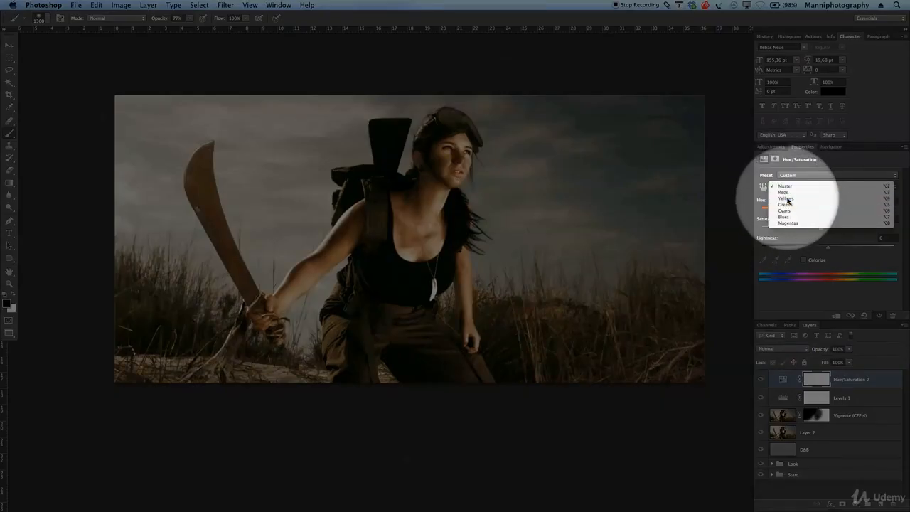
click(788, 198)
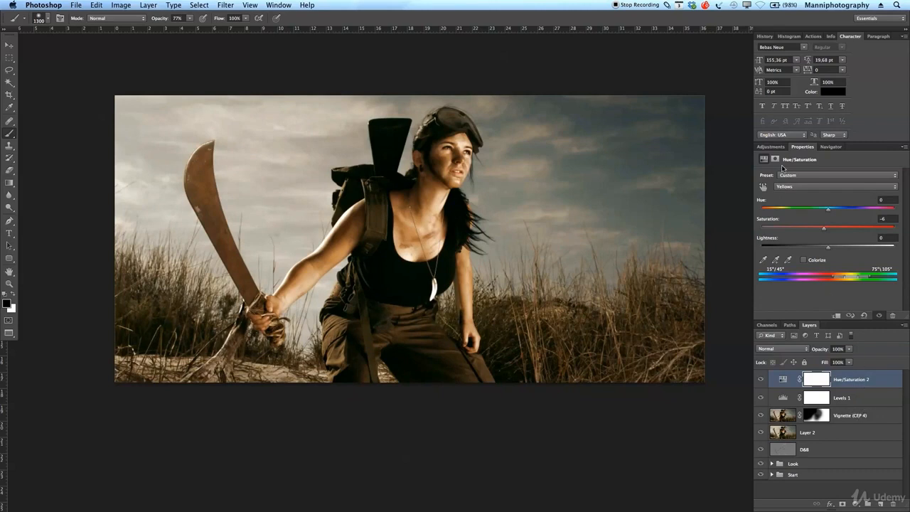
- Group the Hue/Saturation, Levels, Vignette and Layer 2 layers and name the group "Colour cast"
click(771, 146)
shift+click(856, 276)
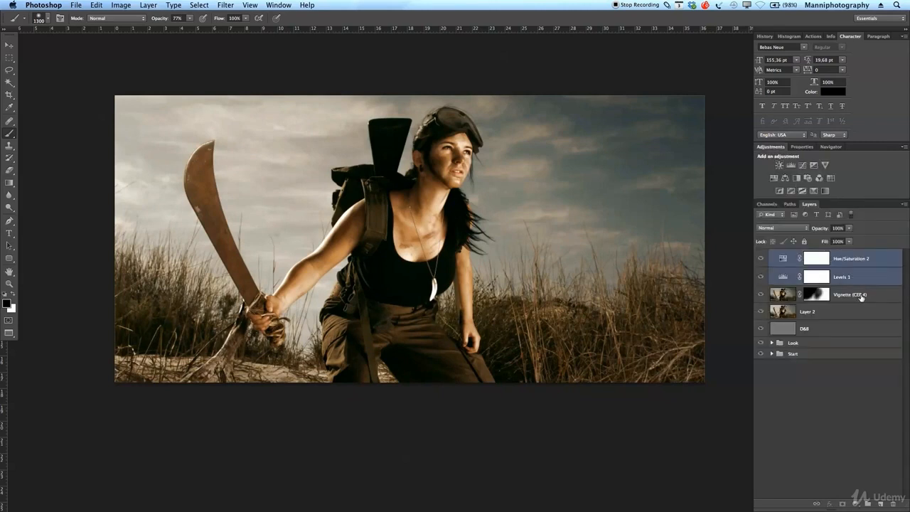
shift+click(862, 297)
shift+click(853, 314)
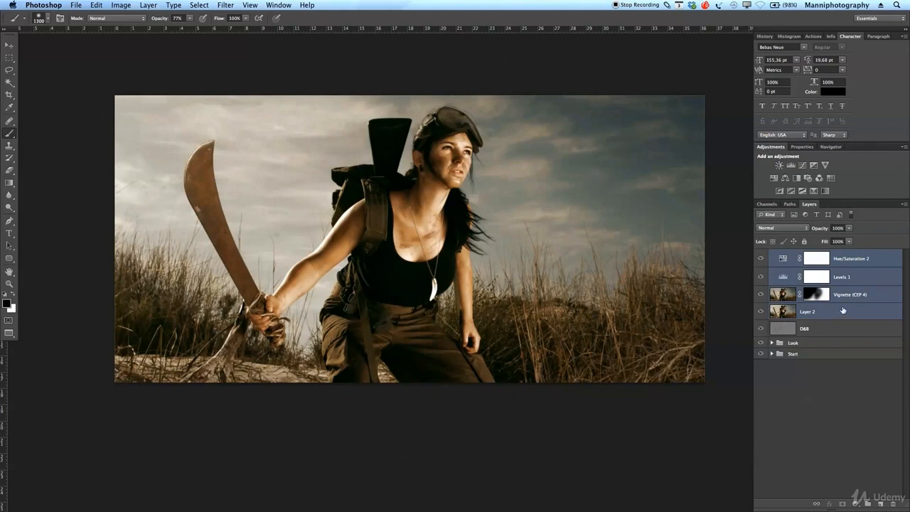
key(super+g)
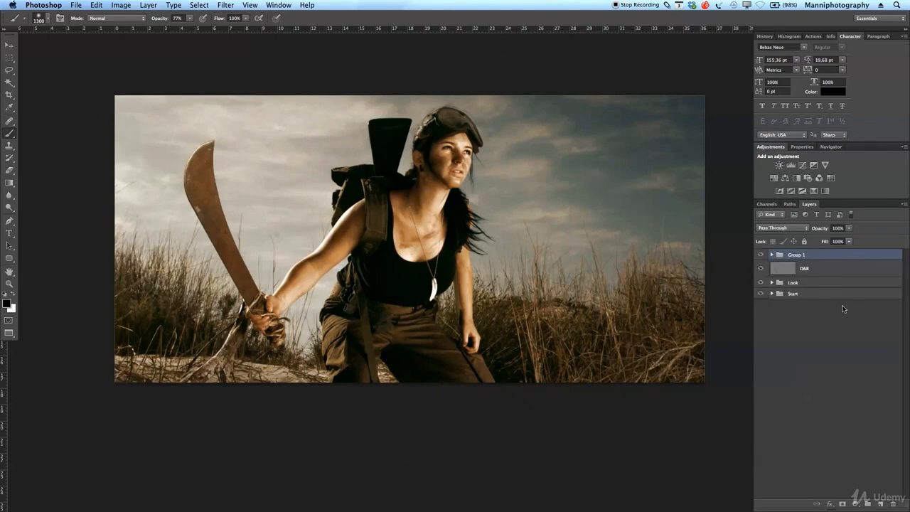
double_click(794, 254)
text(Colour cast)
key(Return)
- Put the D&B layer into its own group named "D&B" and collapse the group
click(814, 270)
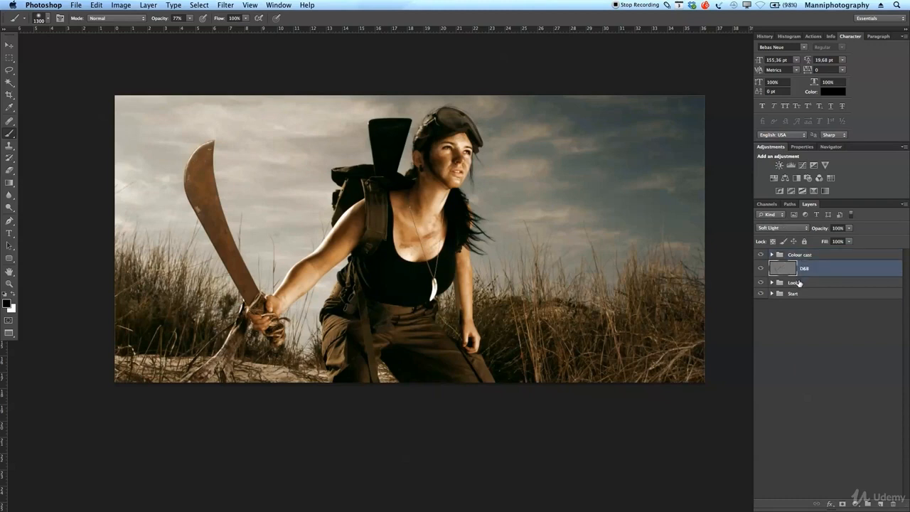
key(ctrl+g)
double_click(797, 265)
text(D&B)
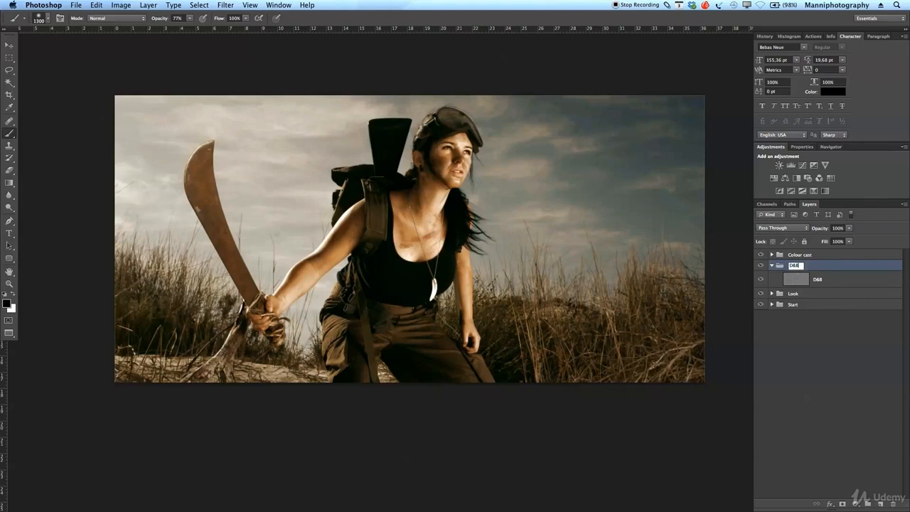
key(Return)
click(772, 266)
- Stamp all visible layers into a new layer above the Colour cast group and name it "final"
click(810, 256)
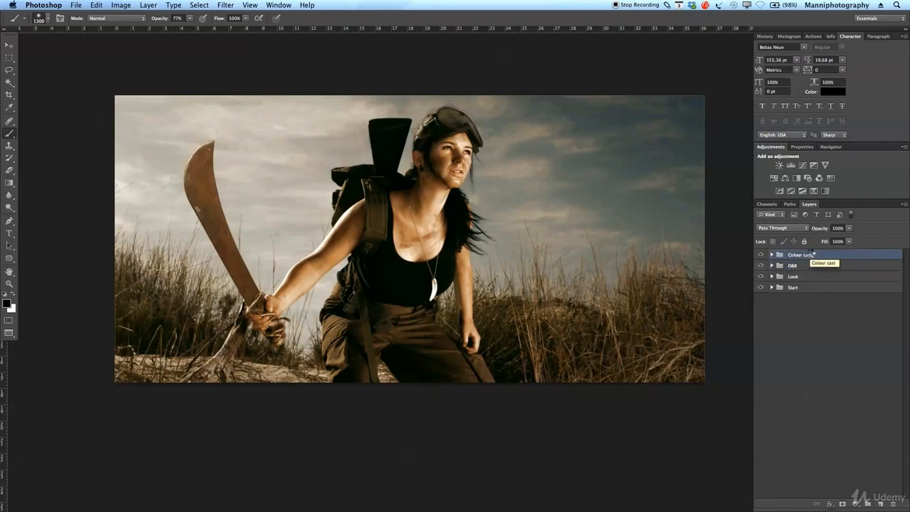
key(super+alt+shift+n)
key(super+alt+shift+e)
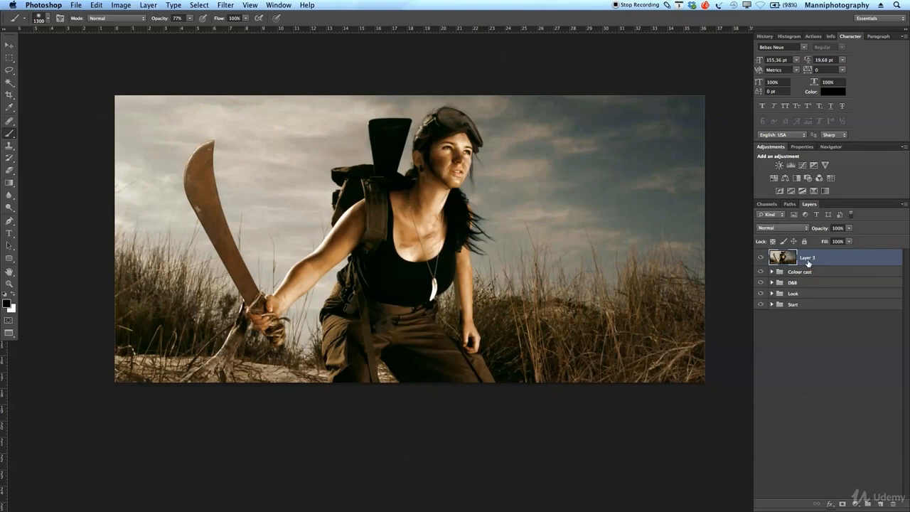
double_click(808, 258)
text(final)
key(Return)
- Open Color Efex Pro 4 on the final layer and choose the Ink filter
click(226, 6)
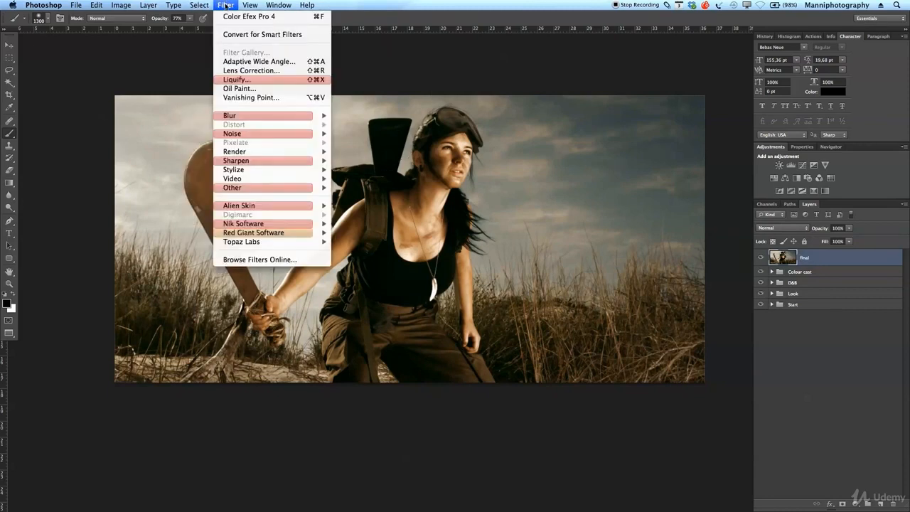
click(379, 226)
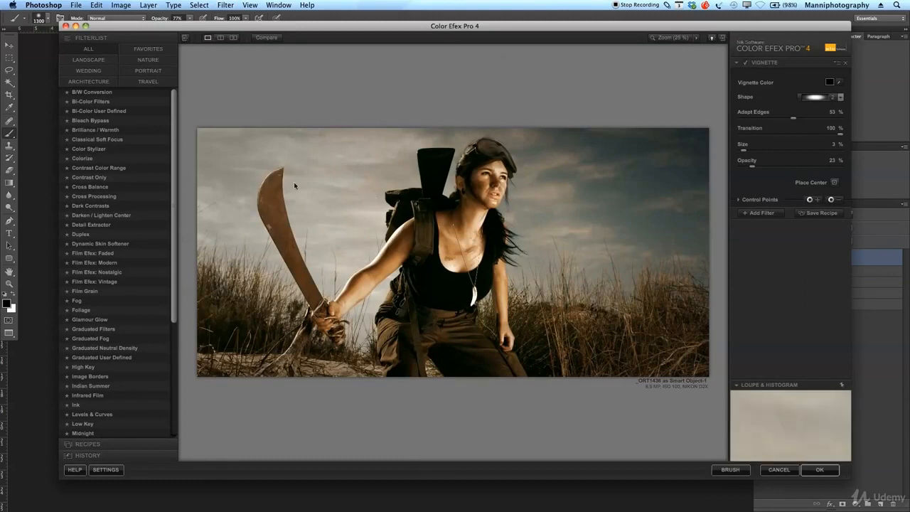
scroll(175, 199, down, 2)
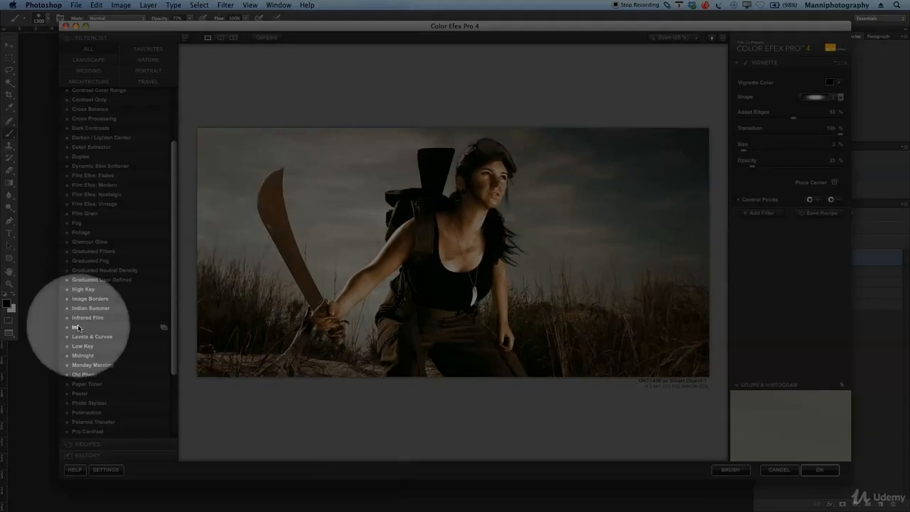
click(76, 327)
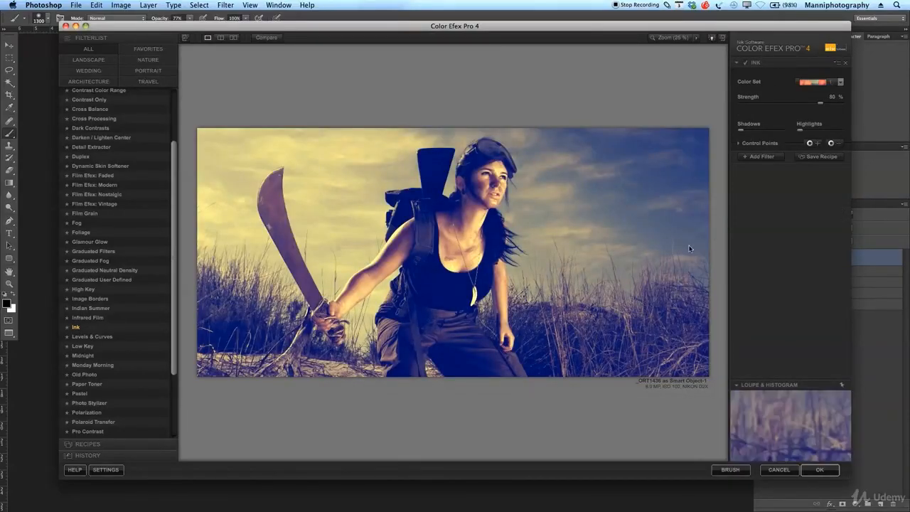
- Lower the Ink filter's Strength to a subtle level, slightly raise its Shadows and Highlights protection, and apply the filter
mouse_move(822, 106)
mouse_down()
mouse_move(746, 108)
mouse_move(754, 107)
mouse_up()
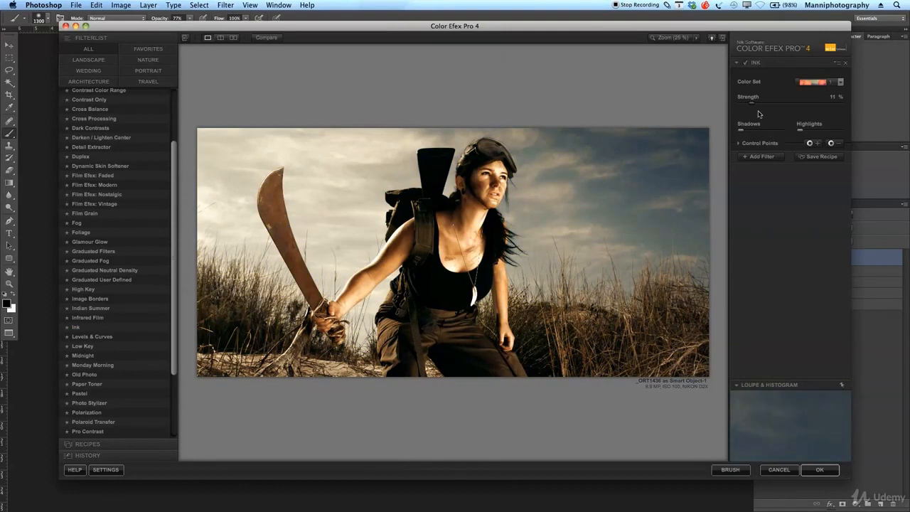
drag(754, 108, 748, 105)
mouse_move(743, 133)
mouse_down()
mouse_move(765, 135)
mouse_move(750, 135)
mouse_up()
drag(749, 131, 753, 132)
mouse_move(801, 134)
mouse_down()
mouse_move(837, 136)
mouse_move(798, 133)
mouse_up()
drag(798, 133, 812, 133)
click(820, 471)
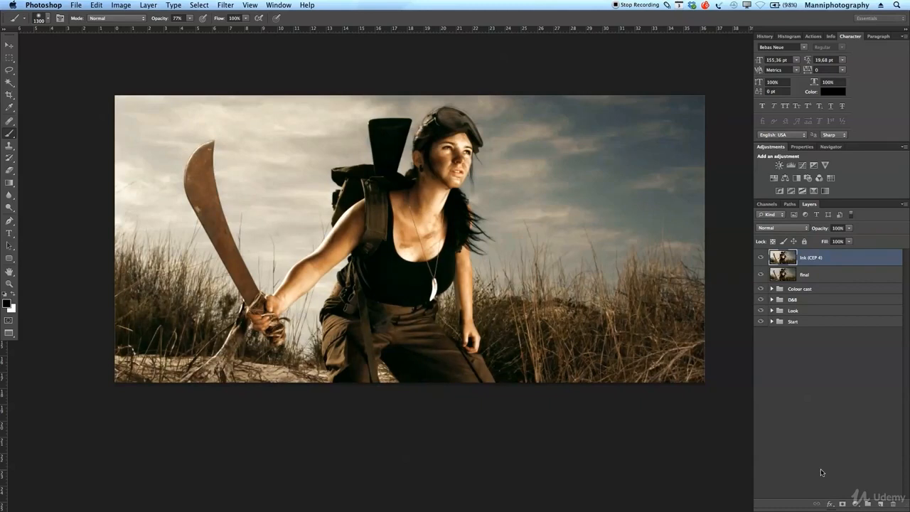
- Toggle the Ink (CEP 4) layer's visibility to compare the photo with and without the Ink effect
click(761, 258)
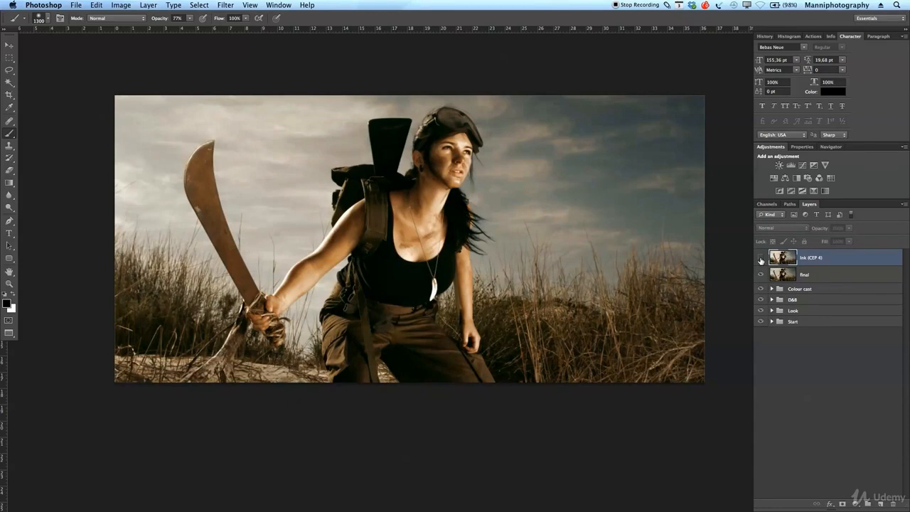
click(761, 257)
click(761, 258)
click(761, 257)
click(761, 258)
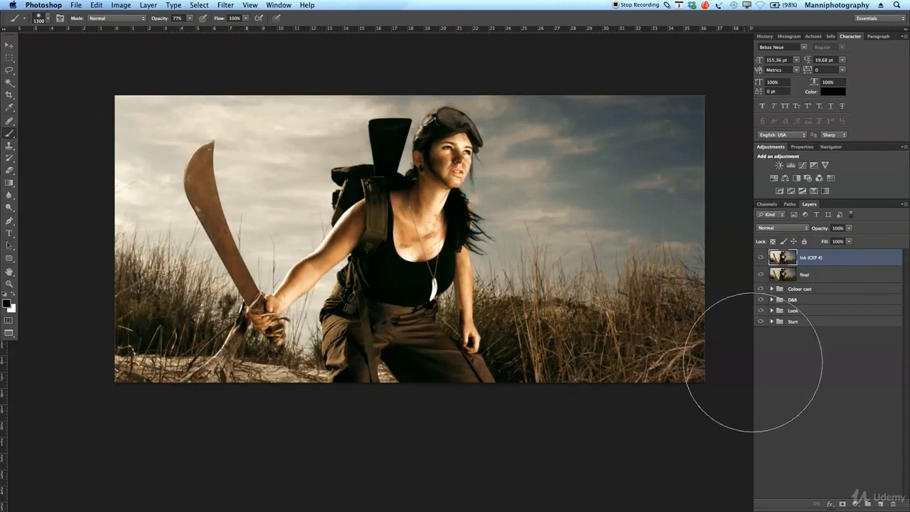
- Hide every layer and group above the Original layer, expanding the Start group, to compare the edit with the unedited photo
drag(761, 275, 762, 311)
click(771, 322)
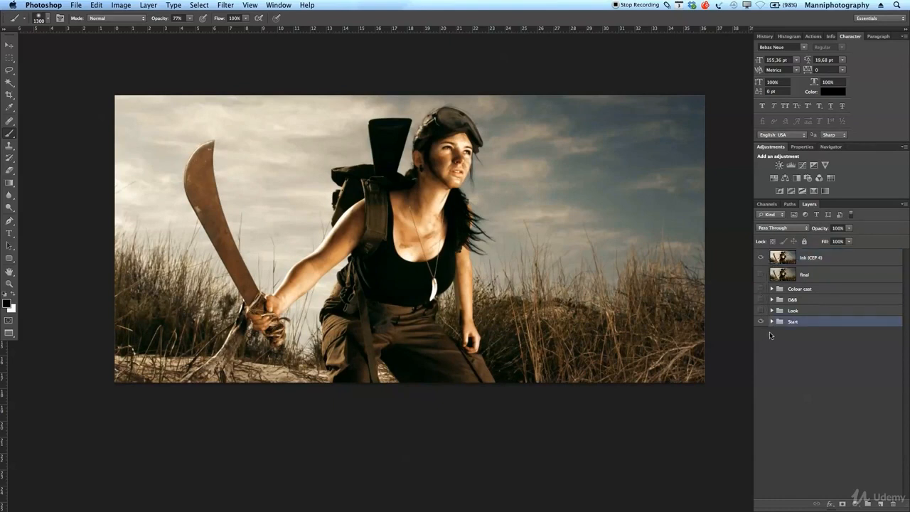
click(772, 321)
drag(762, 336, 763, 352)
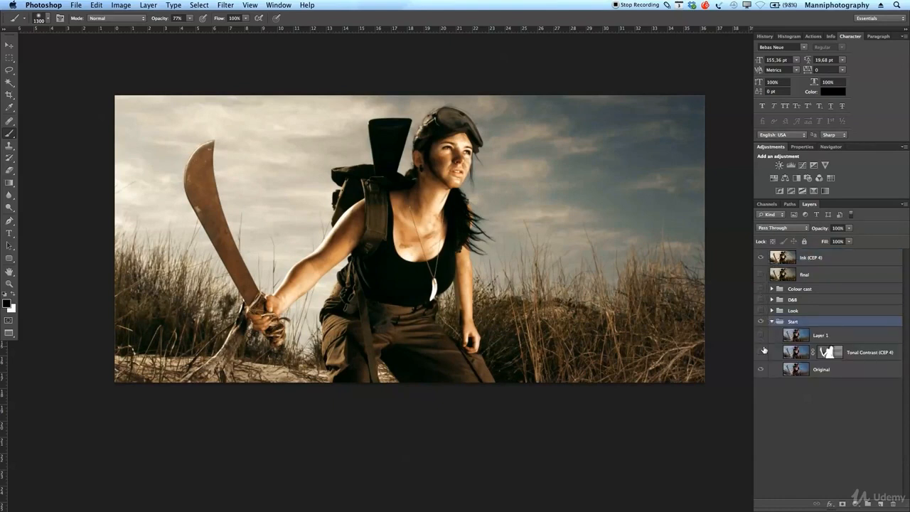
click(762, 258)
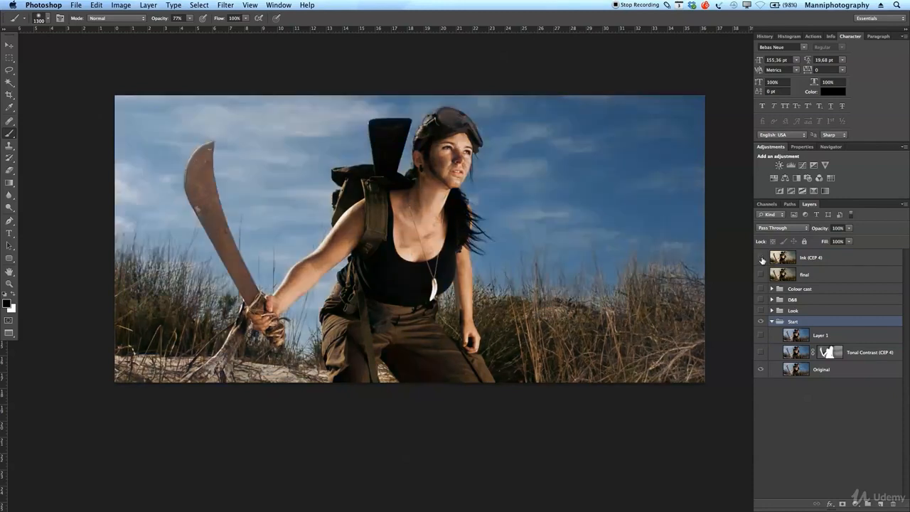
- Toggle the Ink (CEP 4) layer's visibility repeatedly to compare the finished edit with the original photo across the whole image
click(762, 258)
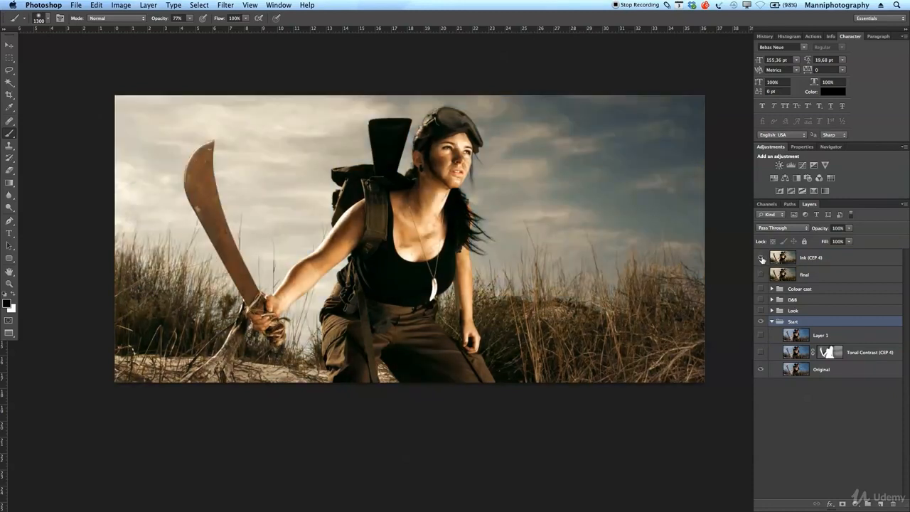
click(762, 258)
click(762, 258)
click(762, 259)
click(762, 260)
click(761, 260)
click(761, 260)
- Compare the woman's face before and after the edit up close by toggling the Ink (CEP 4) layer, leaving it visible
key(z)
drag(433, 183, 459, 288)
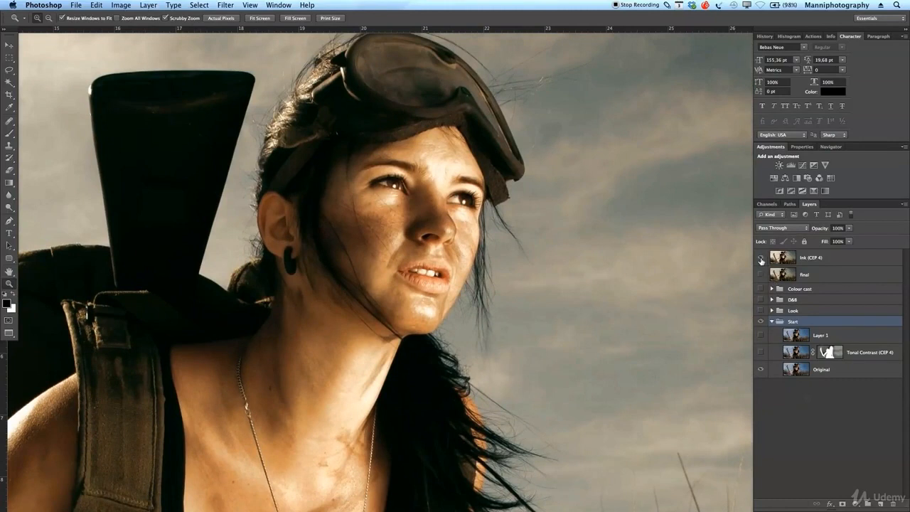
click(761, 259)
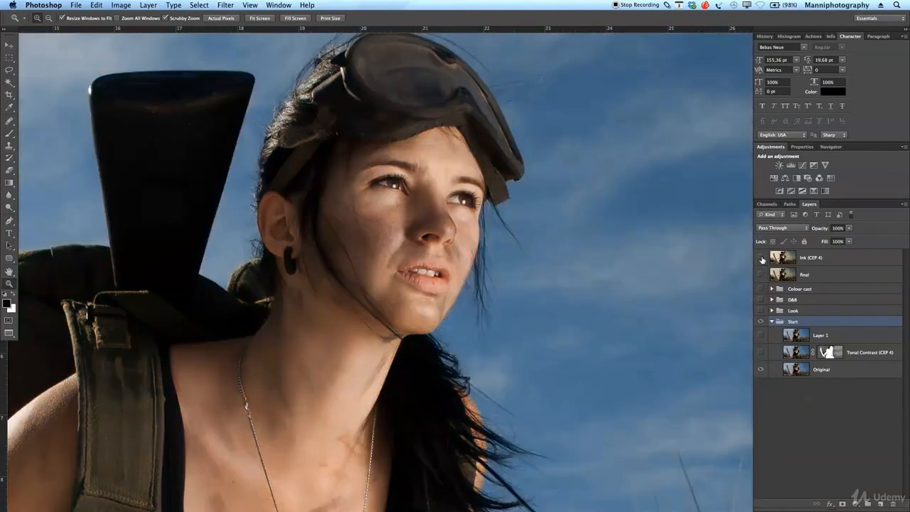
click(761, 259)
click(762, 259)
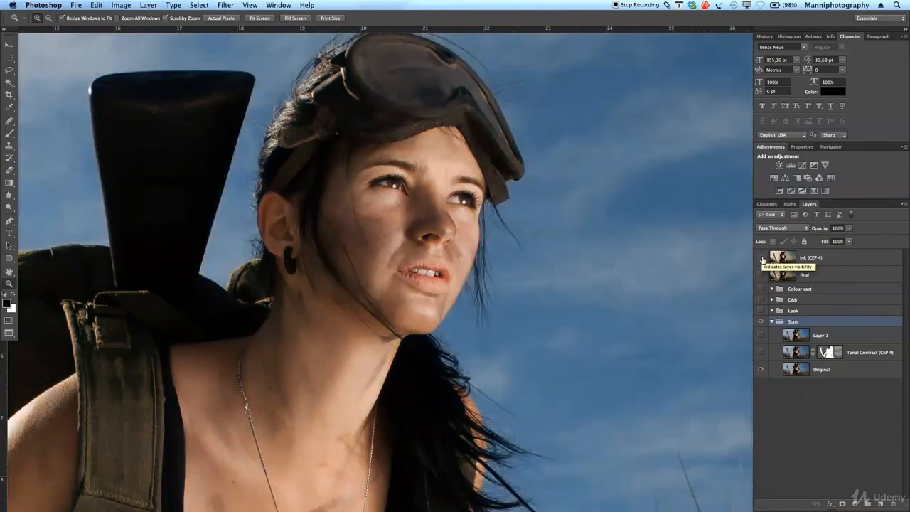
click(762, 258)
mouse_move(580, 273)
mouse_down()
mouse_move(545, 274)
mouse_move(465, 235)
mouse_up()
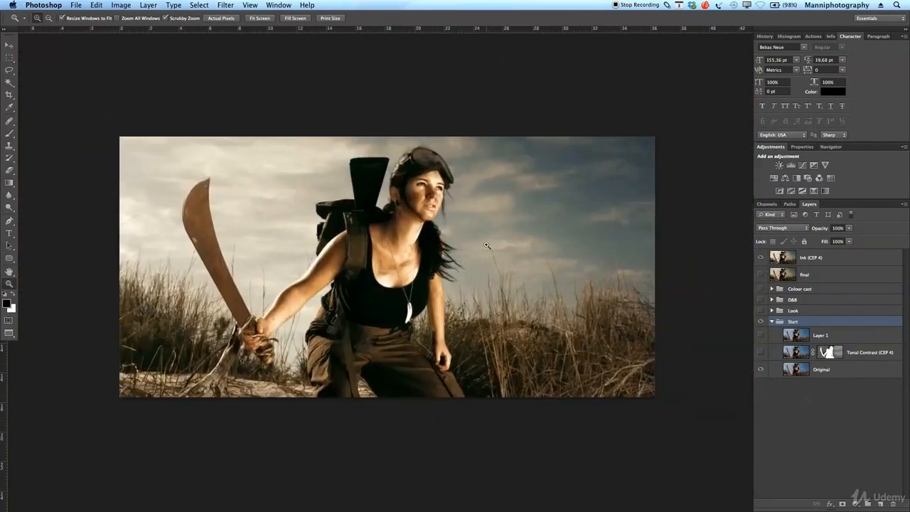
drag(507, 256, 501, 250)
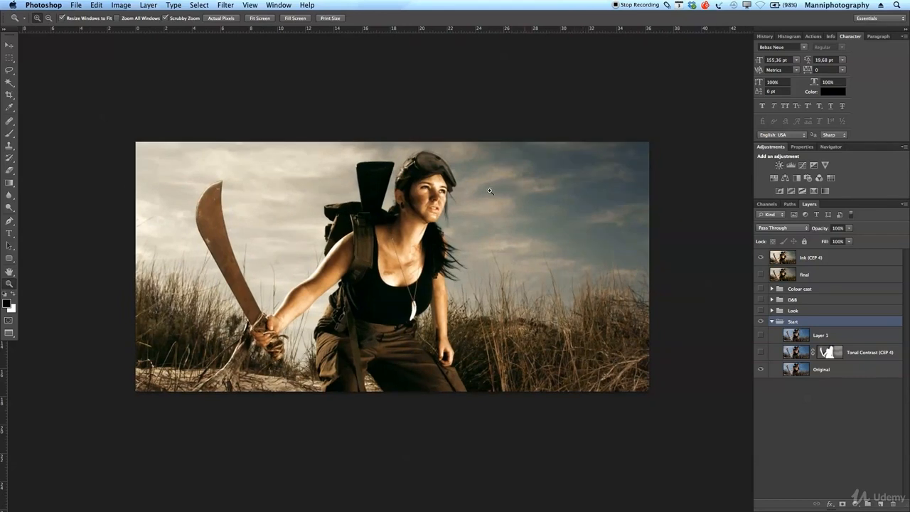
click(222, 6)
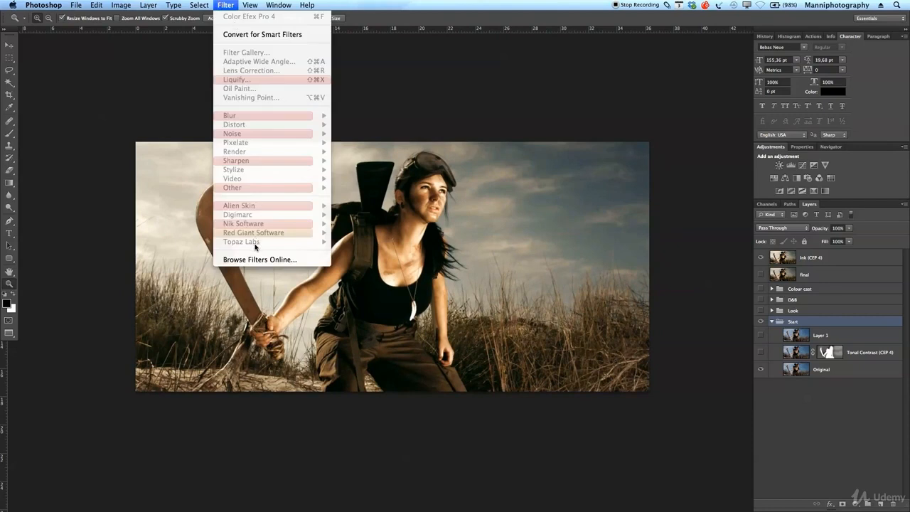
click(435, 136)
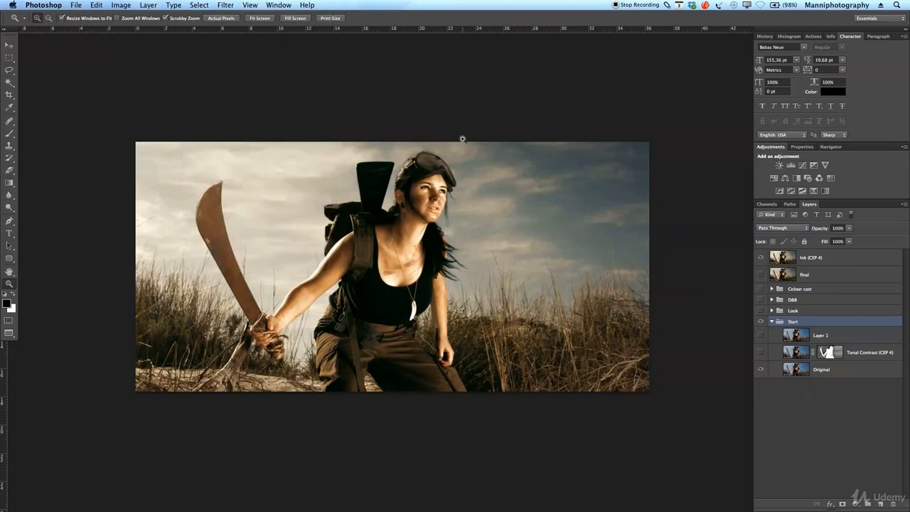